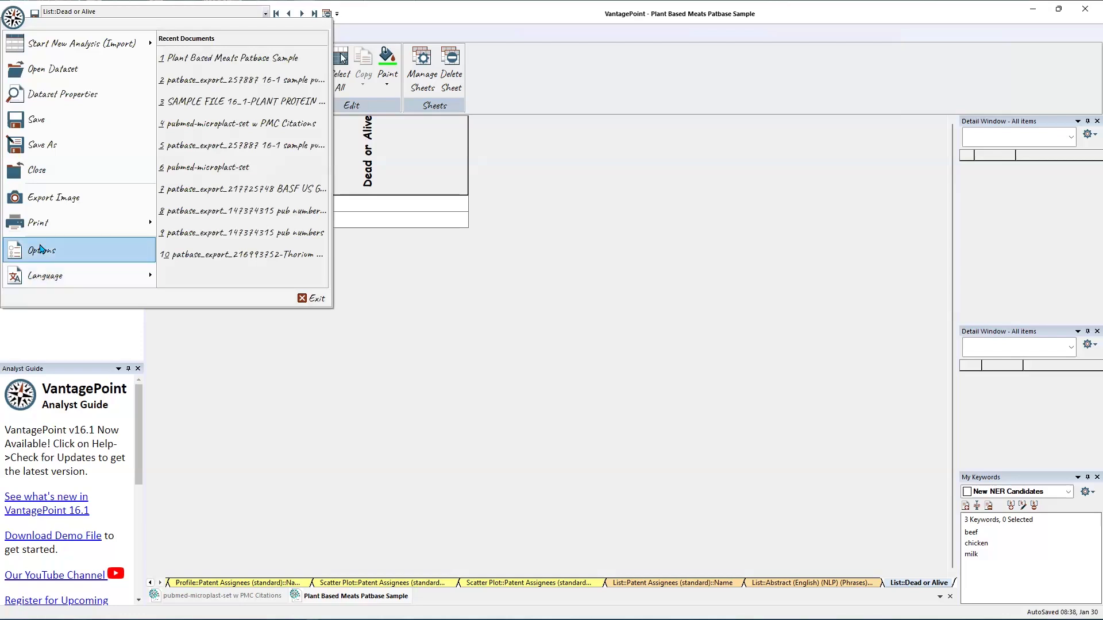
Step: Reset the tab colors and the interface, data and fixed-width fonts to their defaults
click(42, 253)
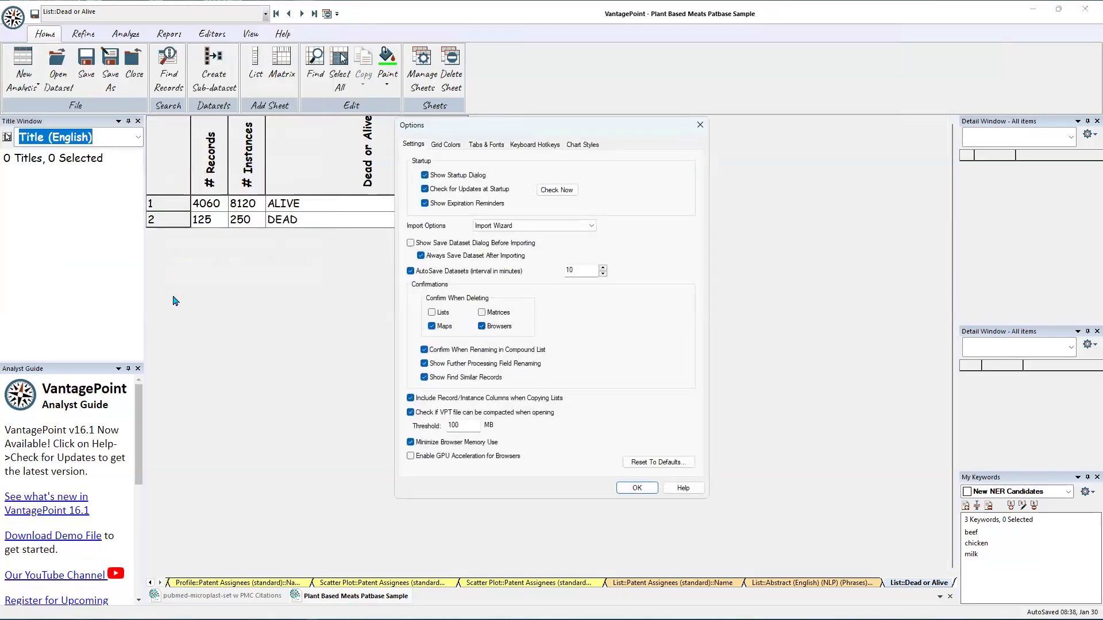
click(502, 148)
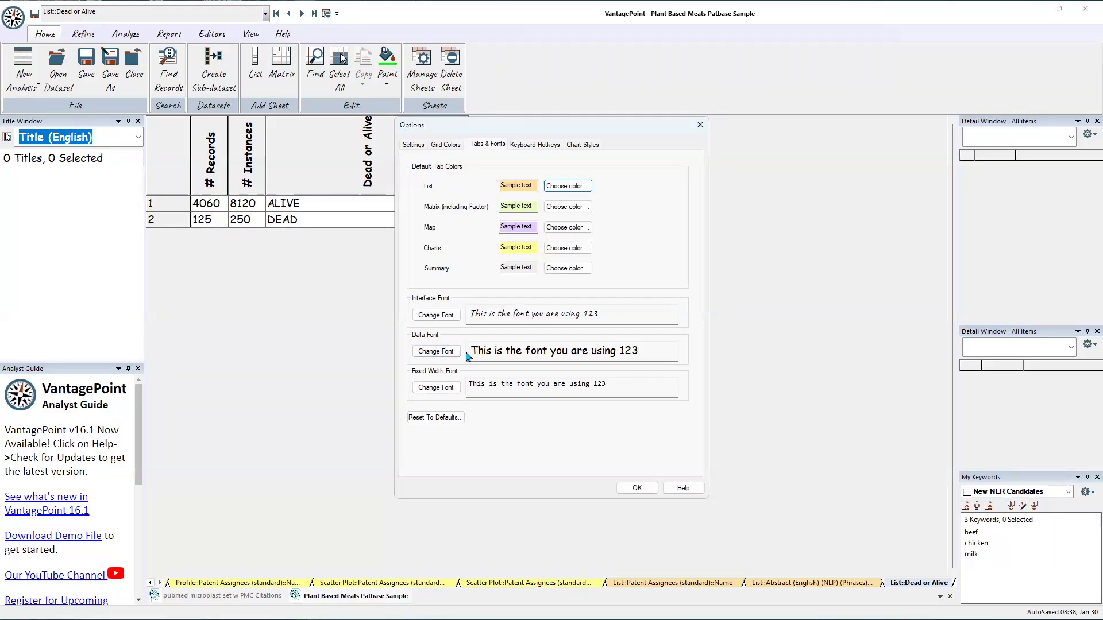
click(424, 419)
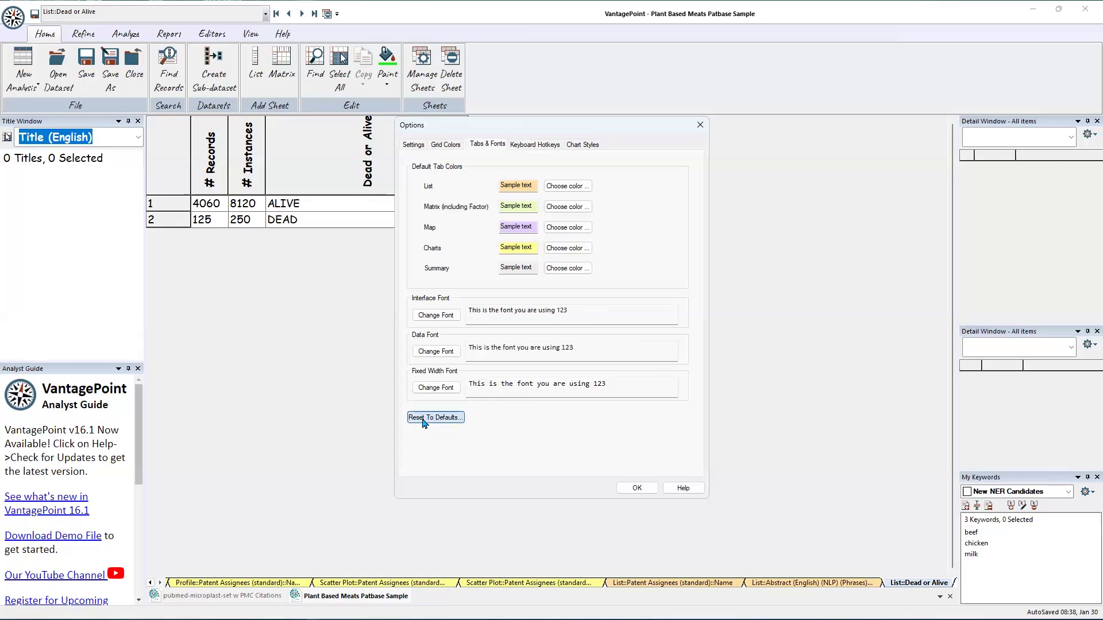
click(635, 488)
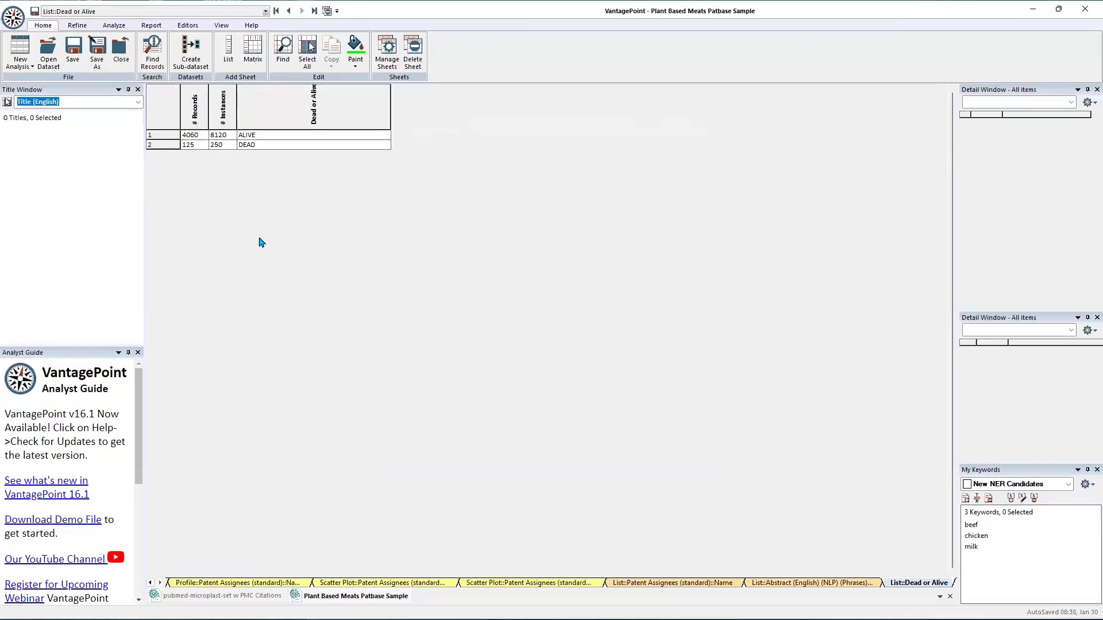
Step: Switch to the summary of the pubmed-microplast-set w PMC Citations dataset and clear its "link" field filter
click(276, 11)
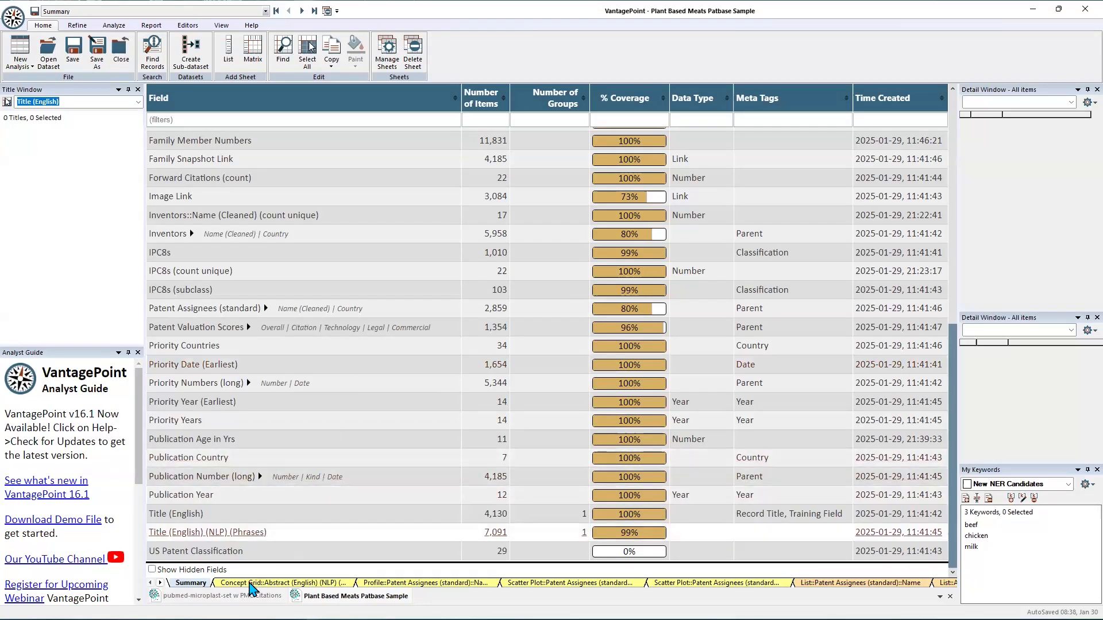
click(223, 597)
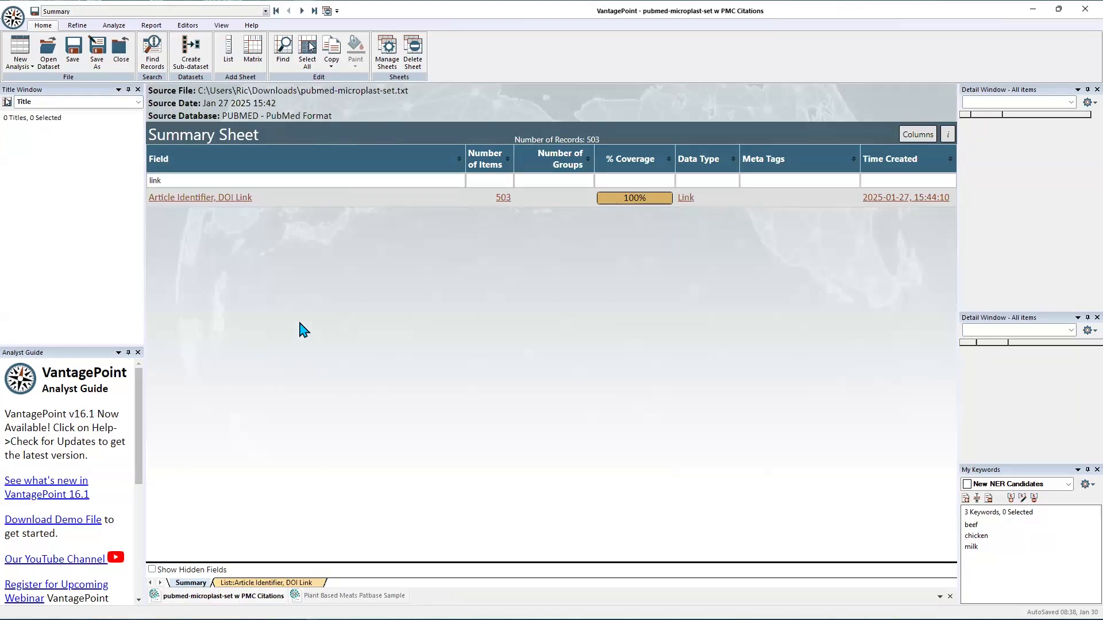
click(458, 182)
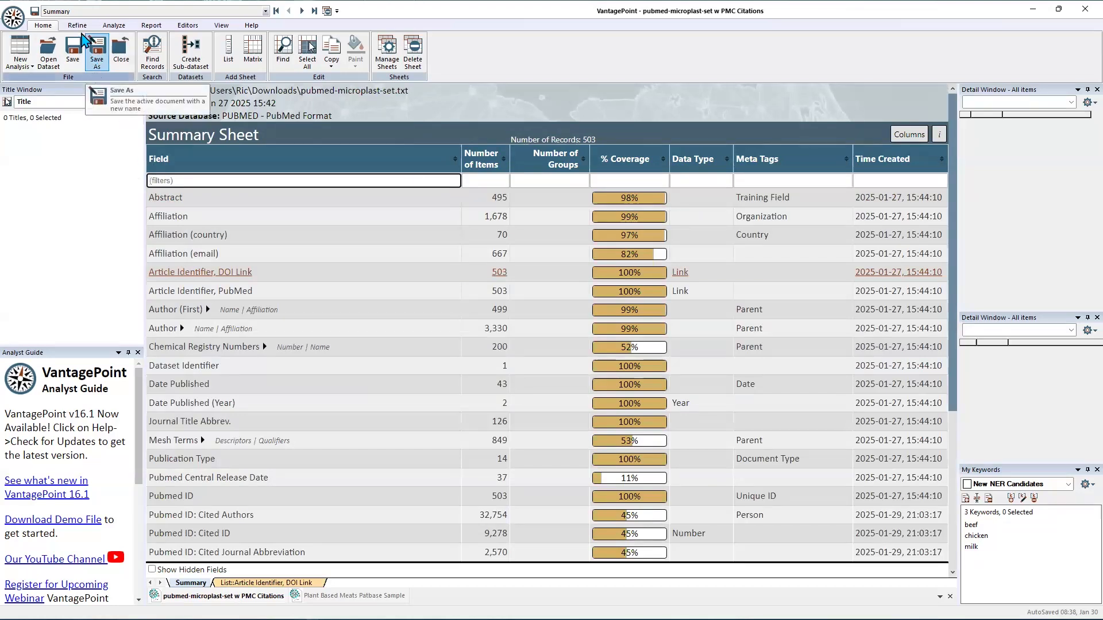
Step: Set up a PMC API import of Cited Authors and Times Cited, queried by Pubmed ID, and cancel it without importing
click(77, 25)
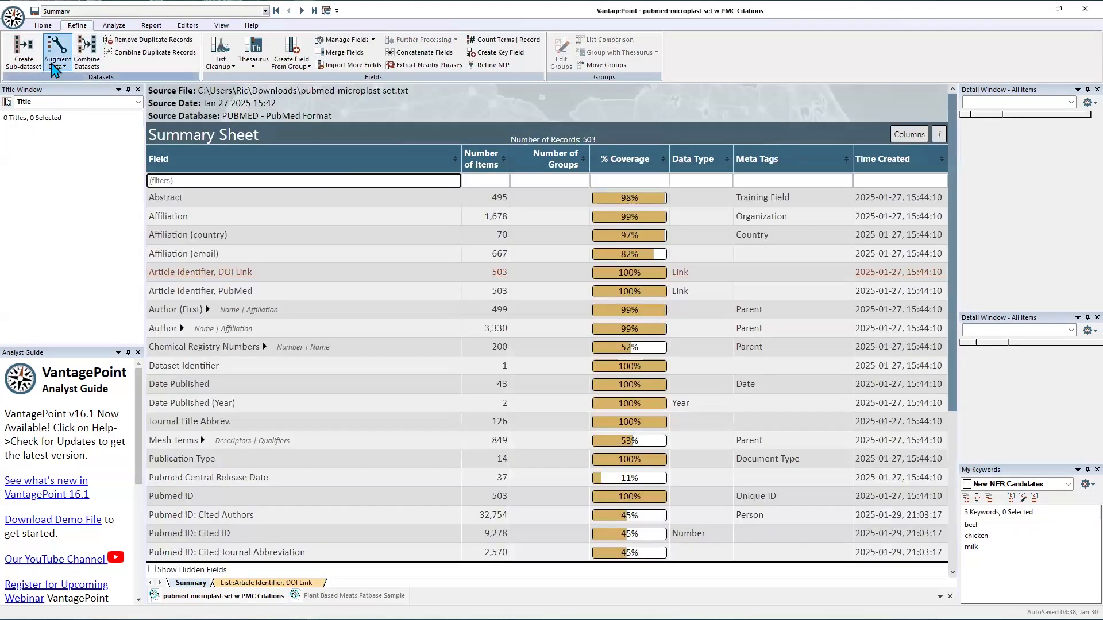
click(55, 68)
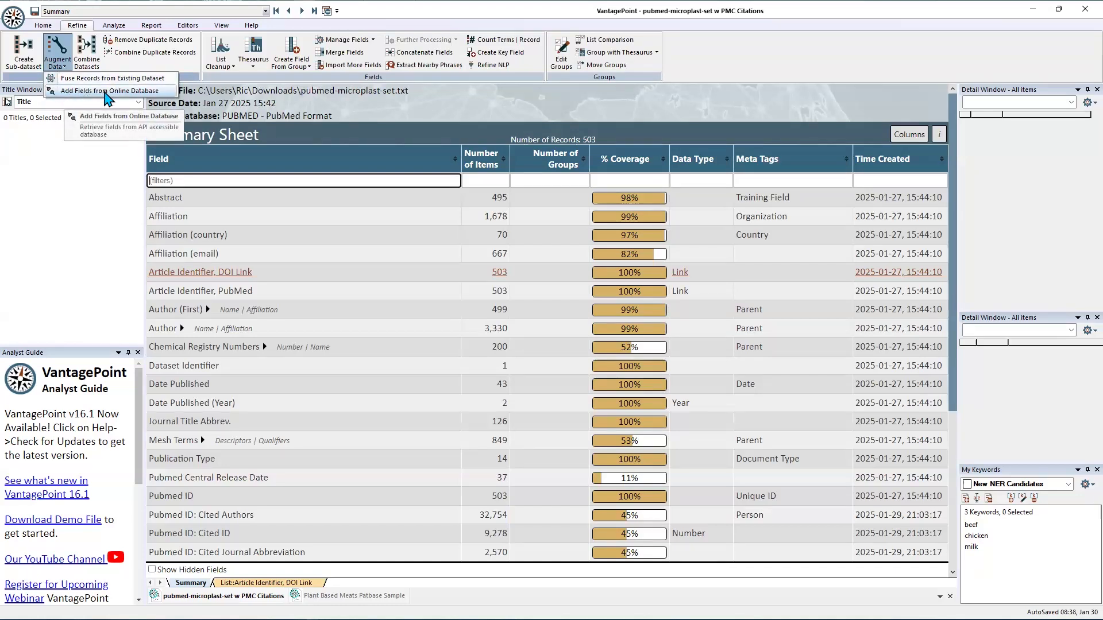
click(107, 92)
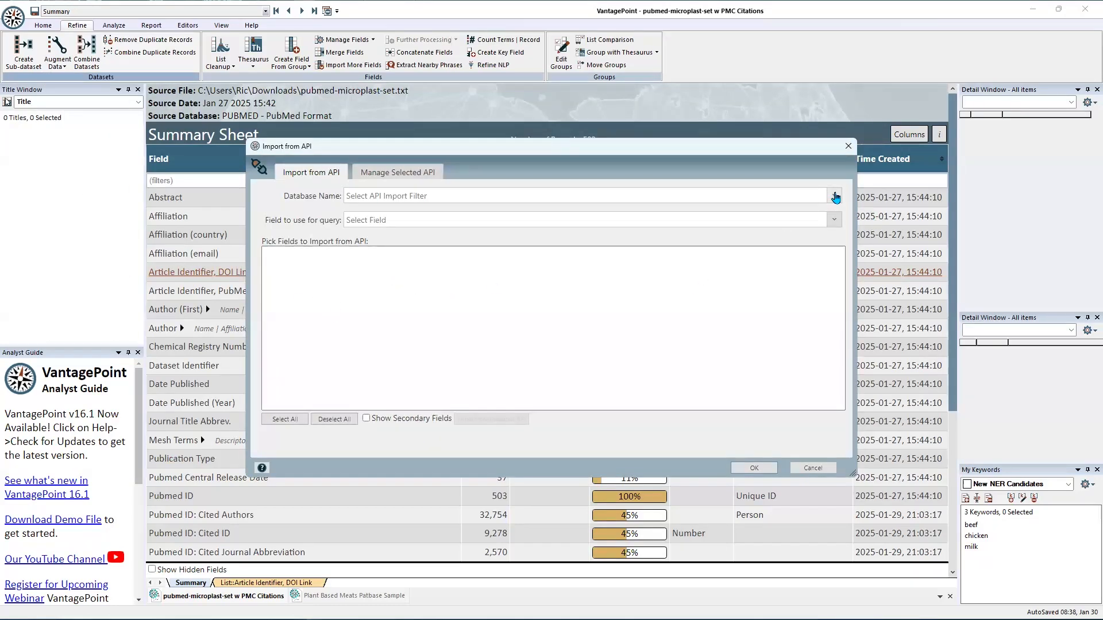
click(834, 196)
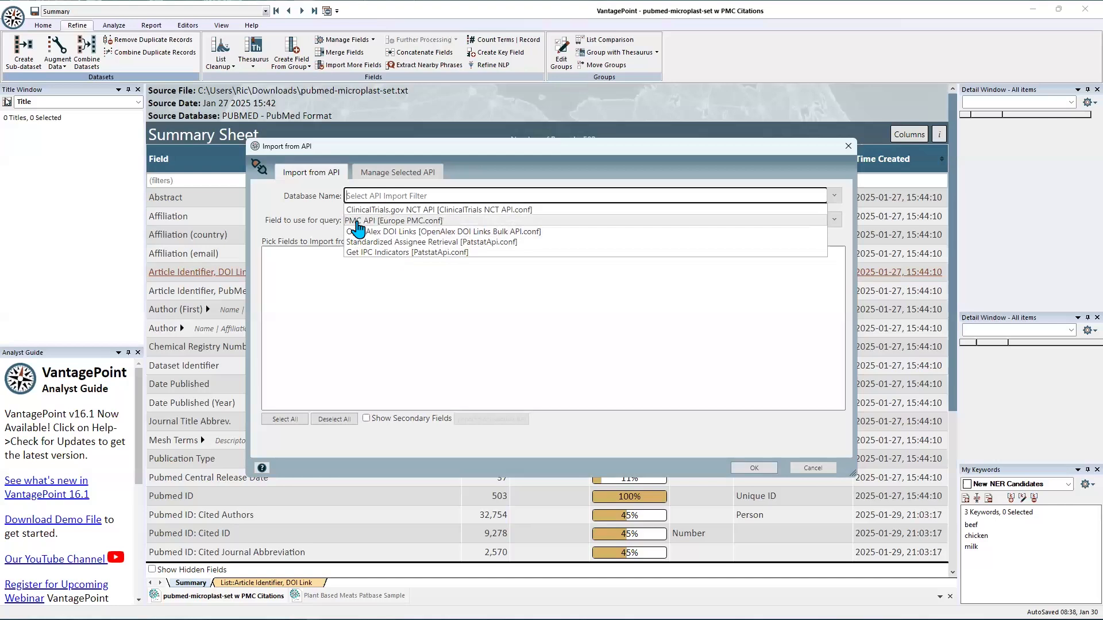
click(355, 223)
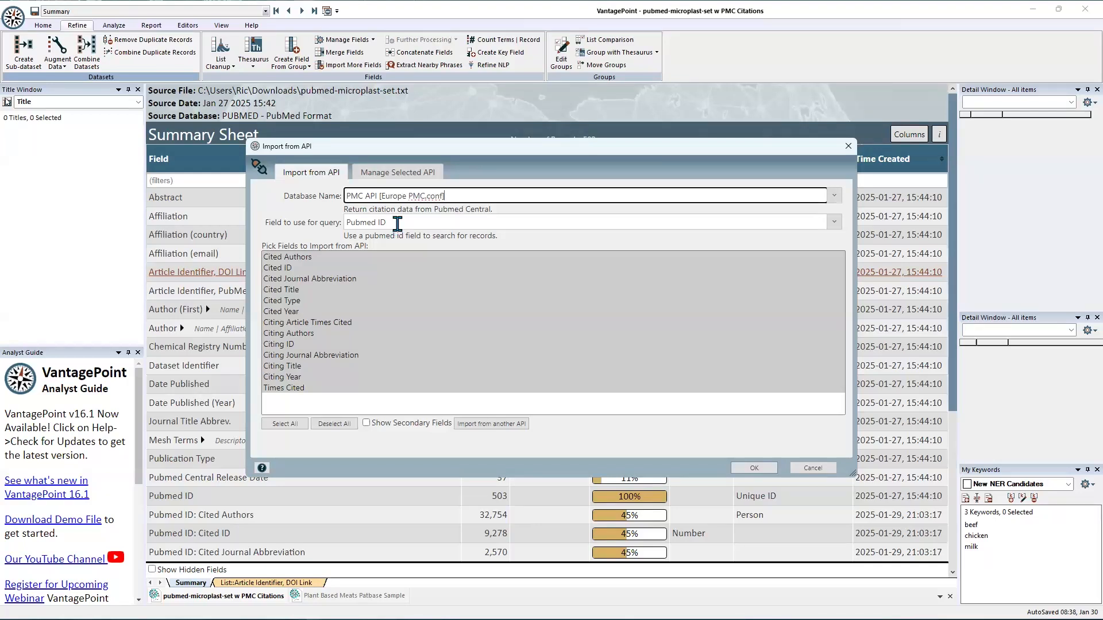
click(295, 260)
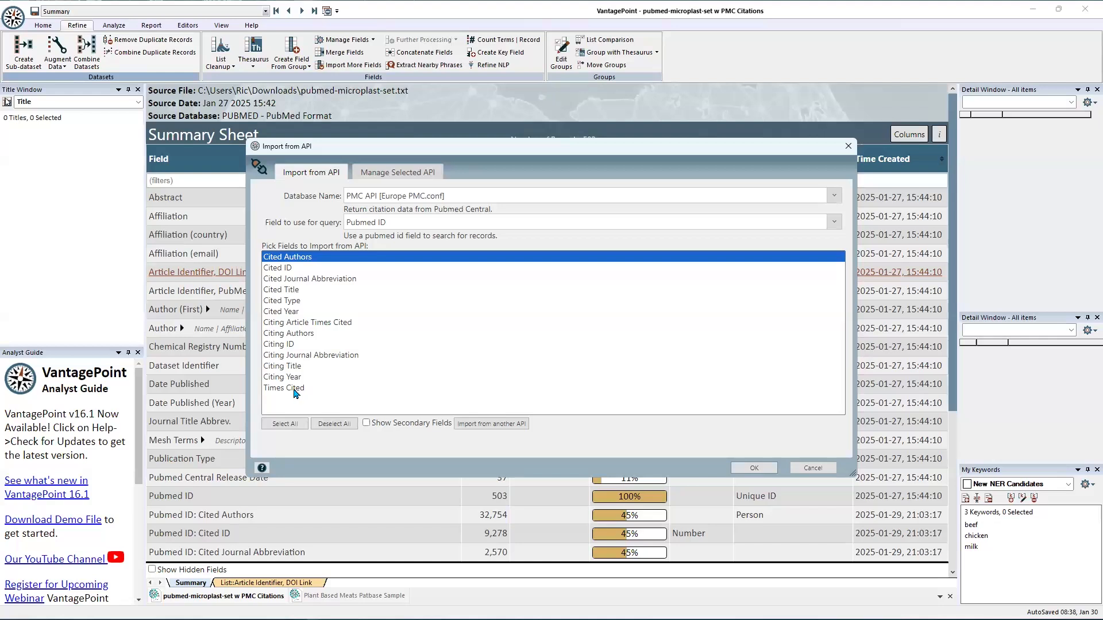
click(295, 388)
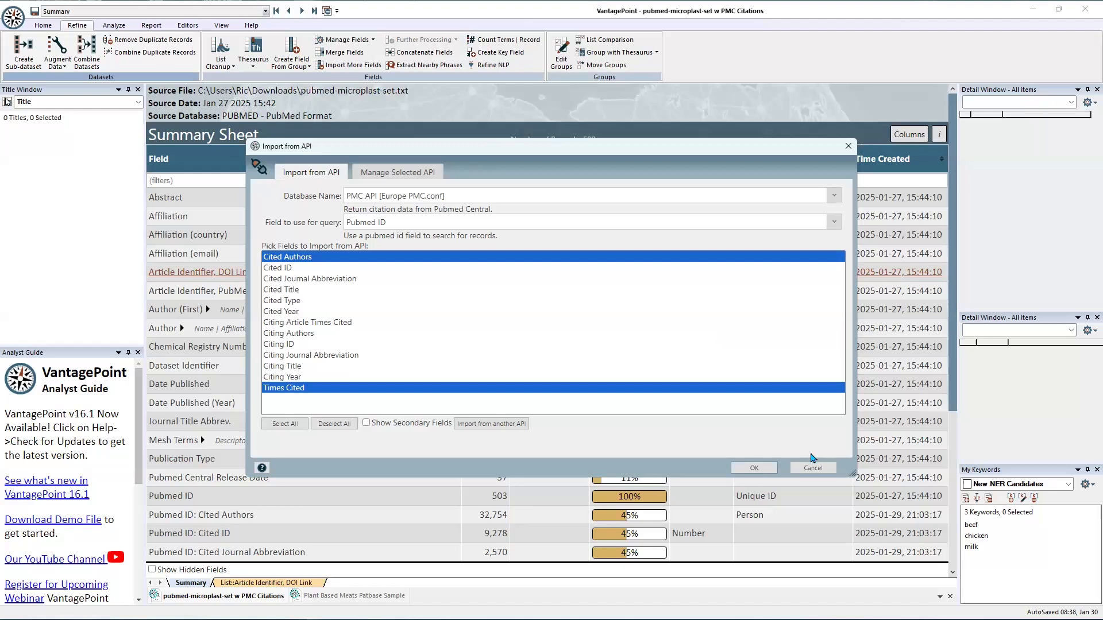
click(814, 465)
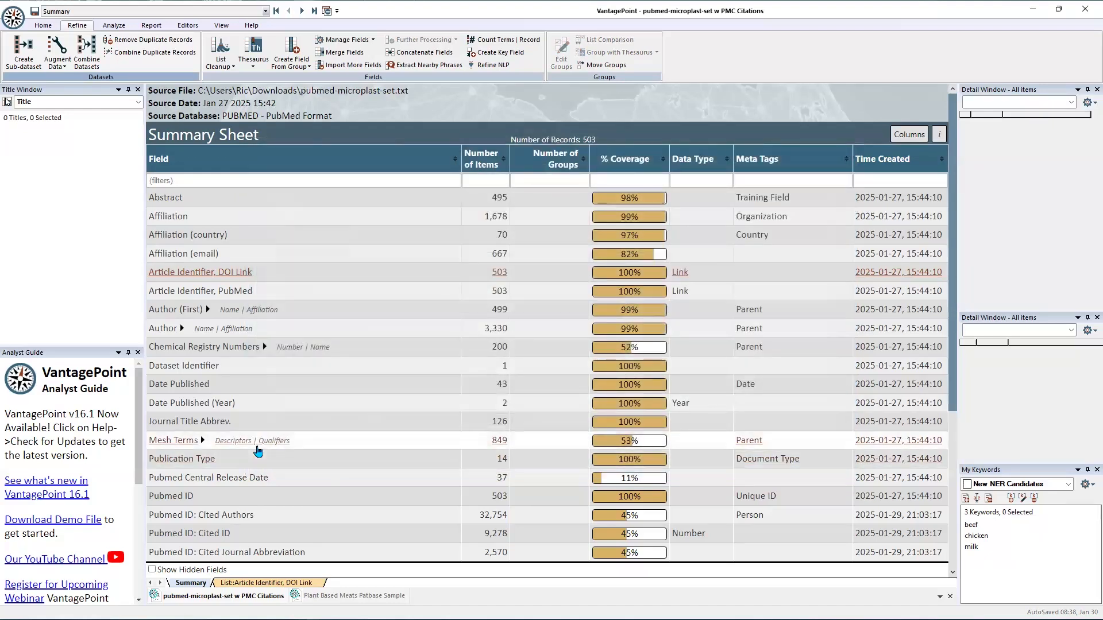
Step: View the field history of Pubmed ID: Cited Authors and of all events, and close the history
scroll(202, 274, down, 5)
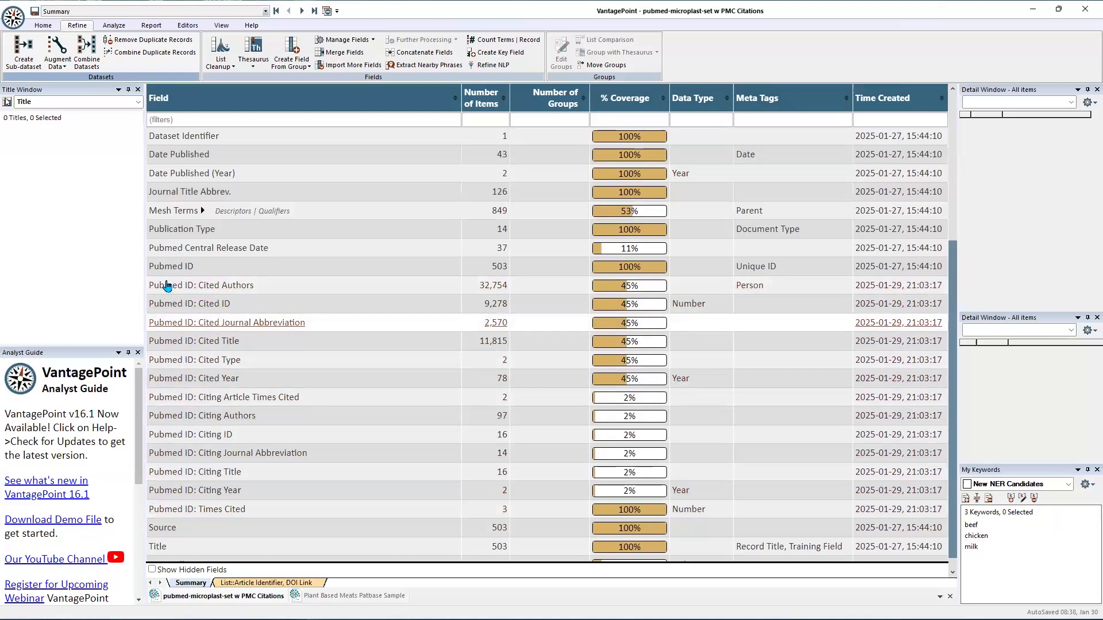
right_click(166, 287)
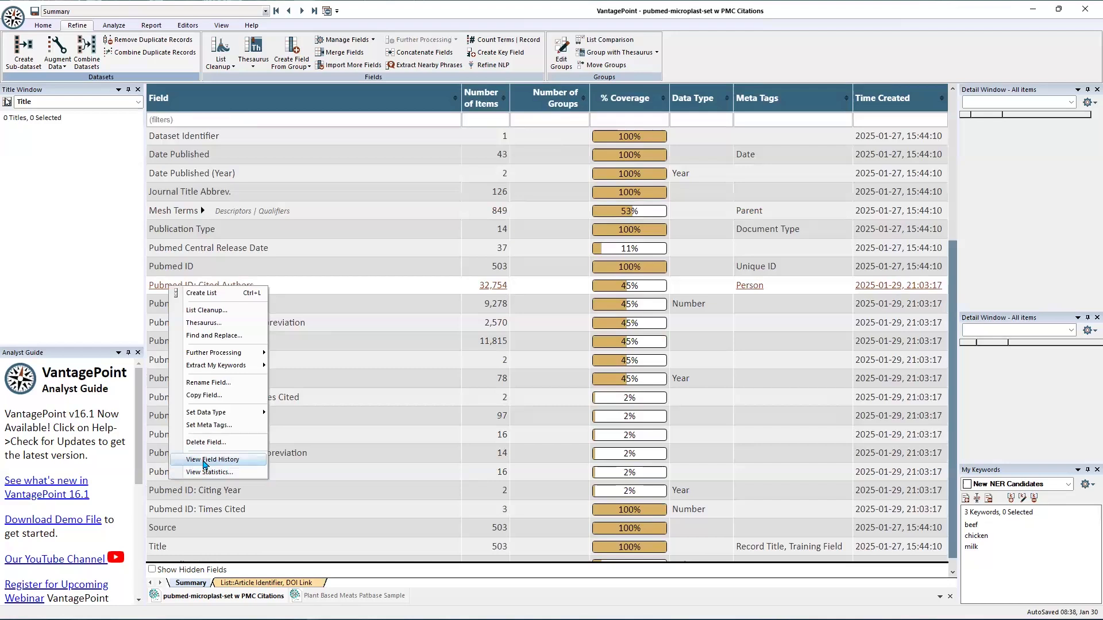
click(204, 463)
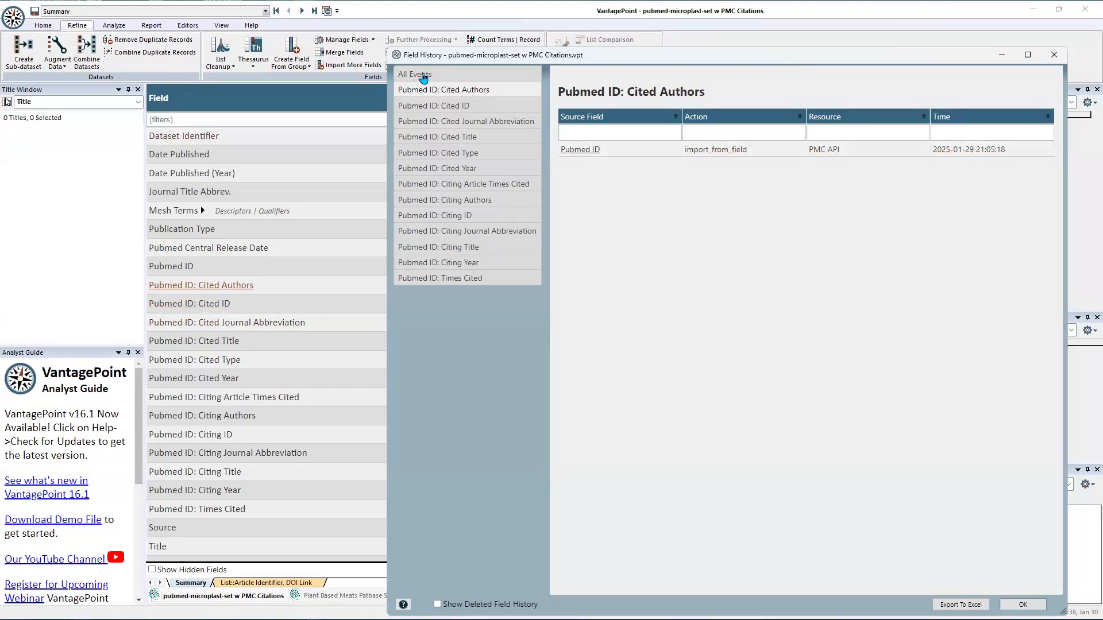
click(426, 75)
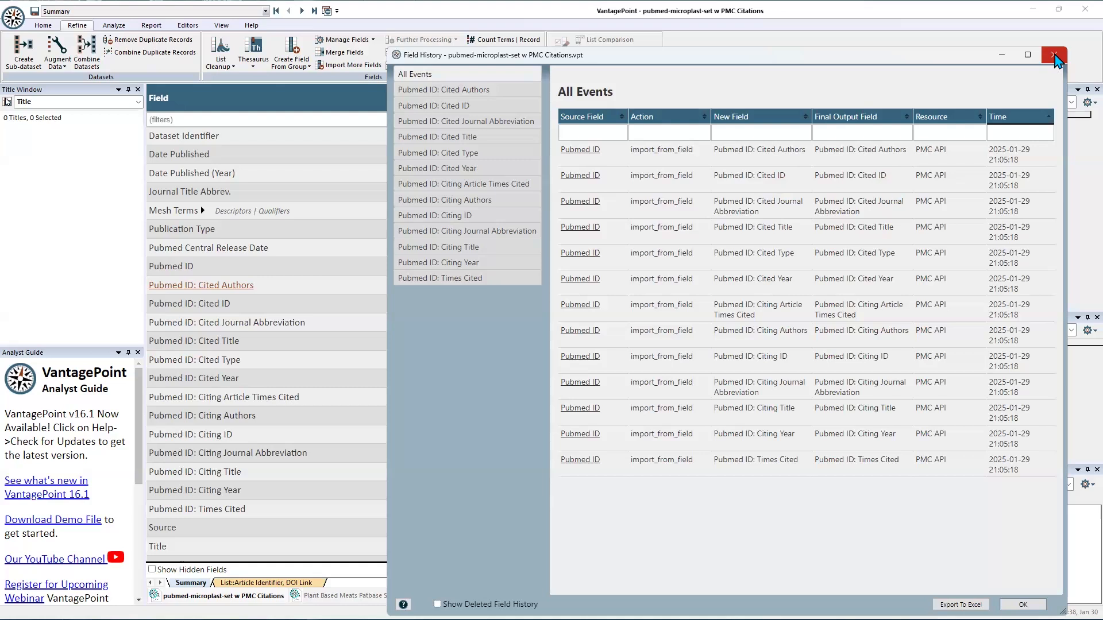
click(1056, 57)
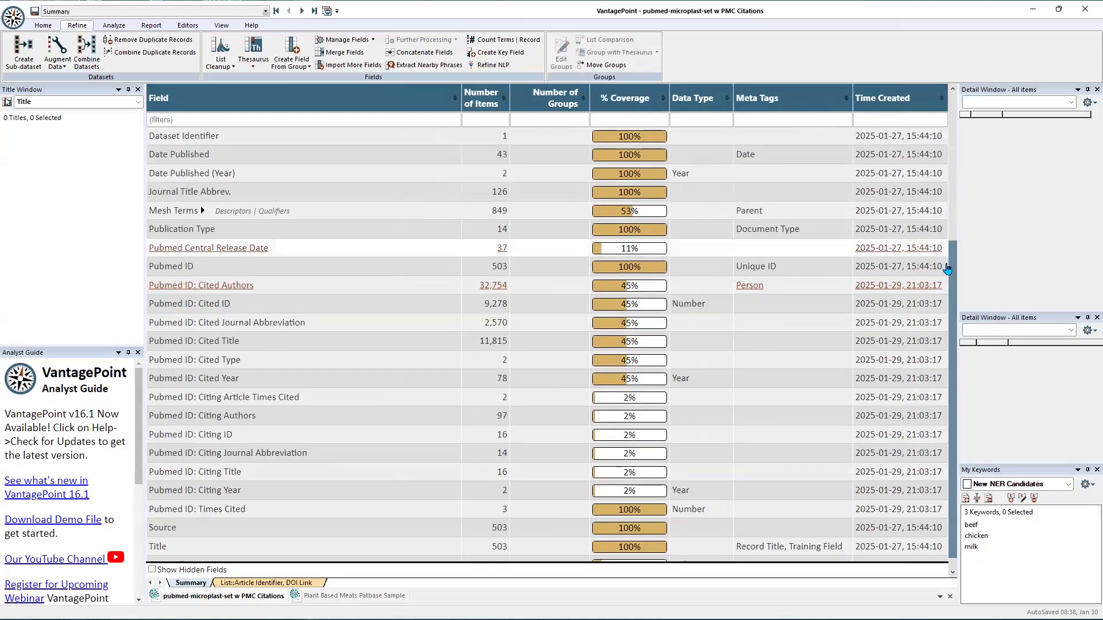
Step: Create a list of the Article Identifier, DOI Link field, view the web page of its 10.1002/alr.23496 link, and close the browser
drag(947, 269, 955, 109)
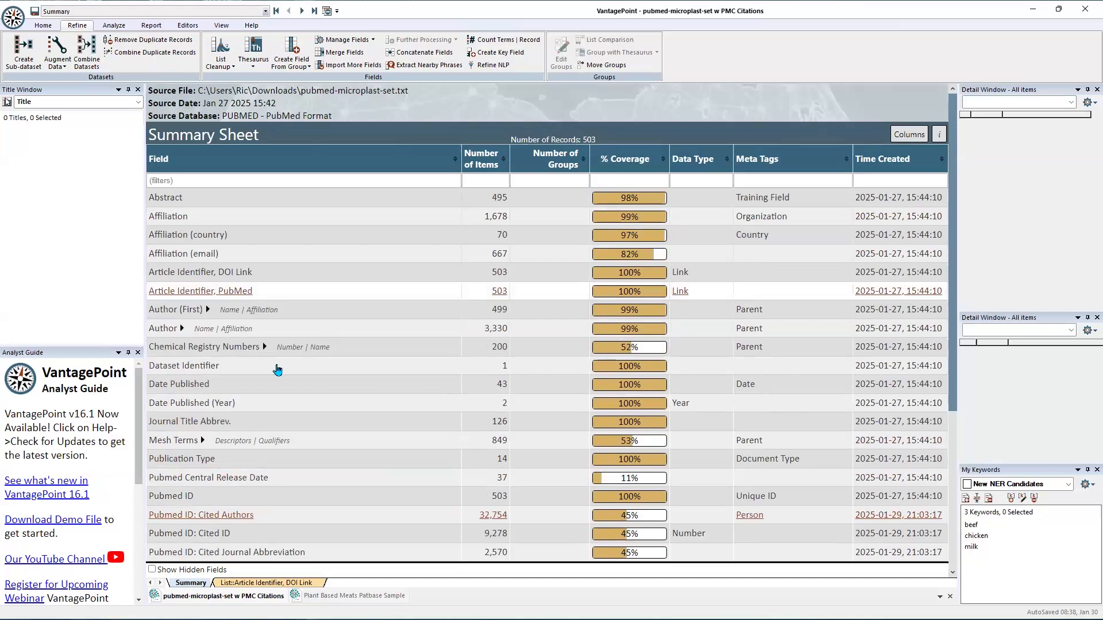
click(181, 277)
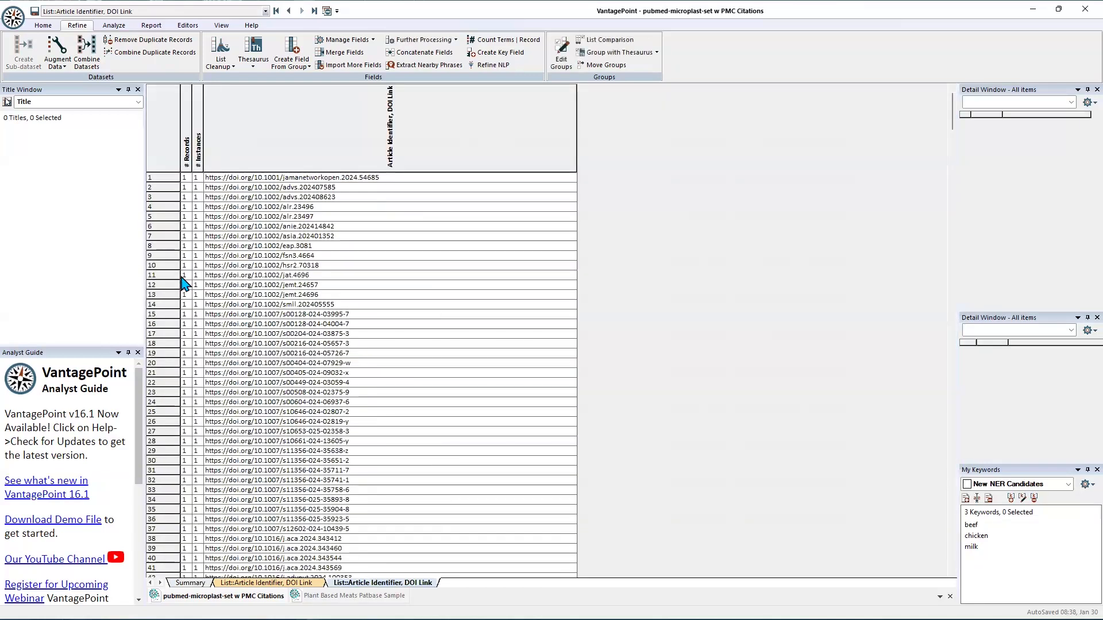
right_click(288, 208)
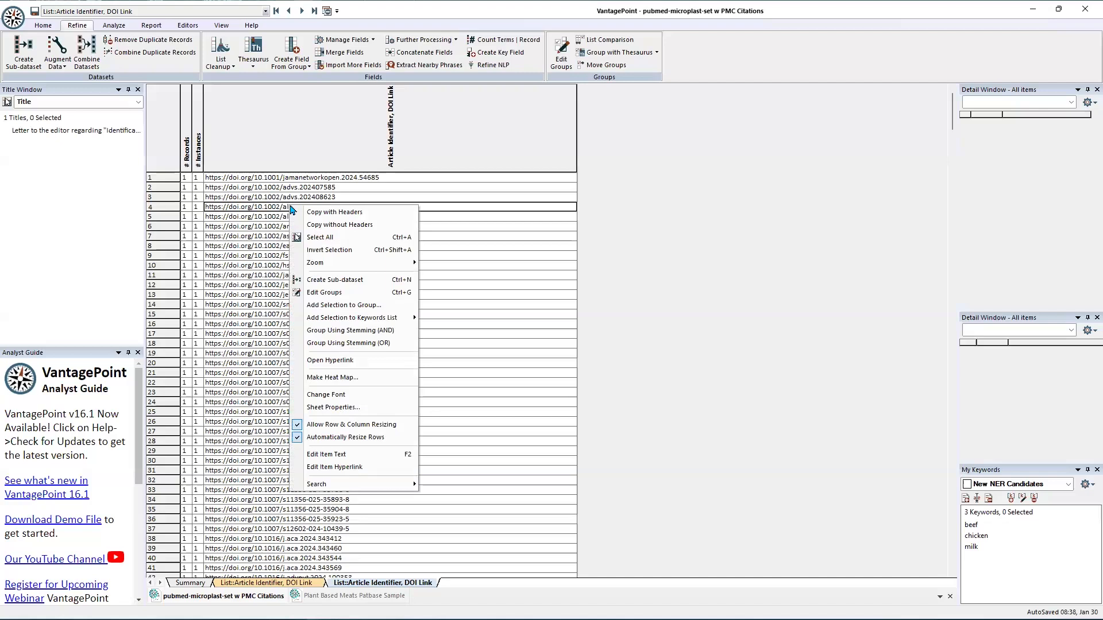
click(326, 361)
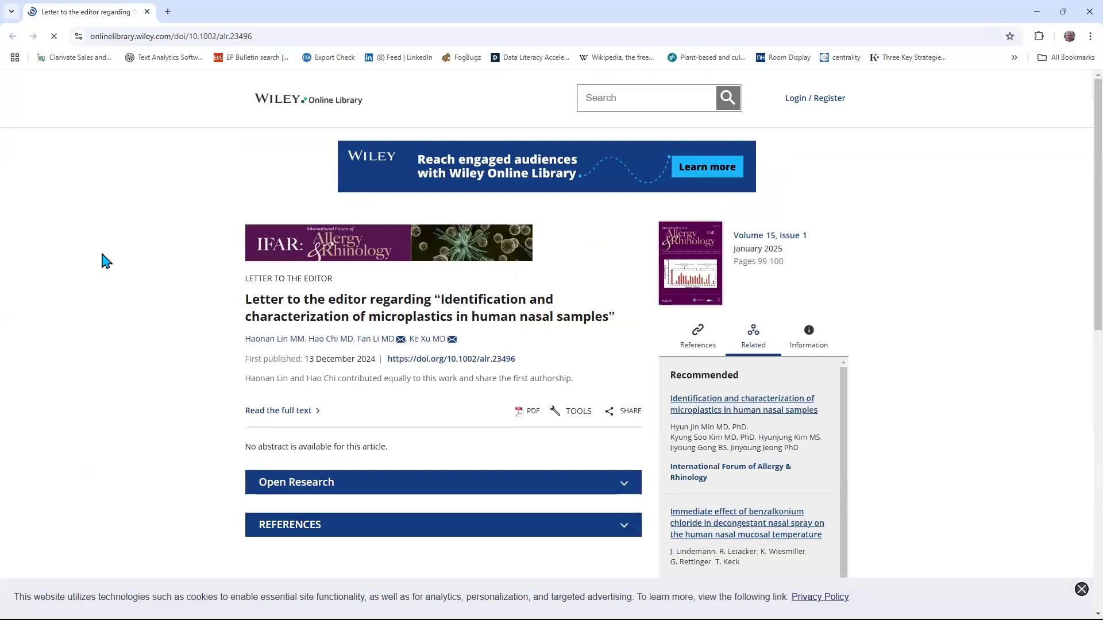
click(1089, 12)
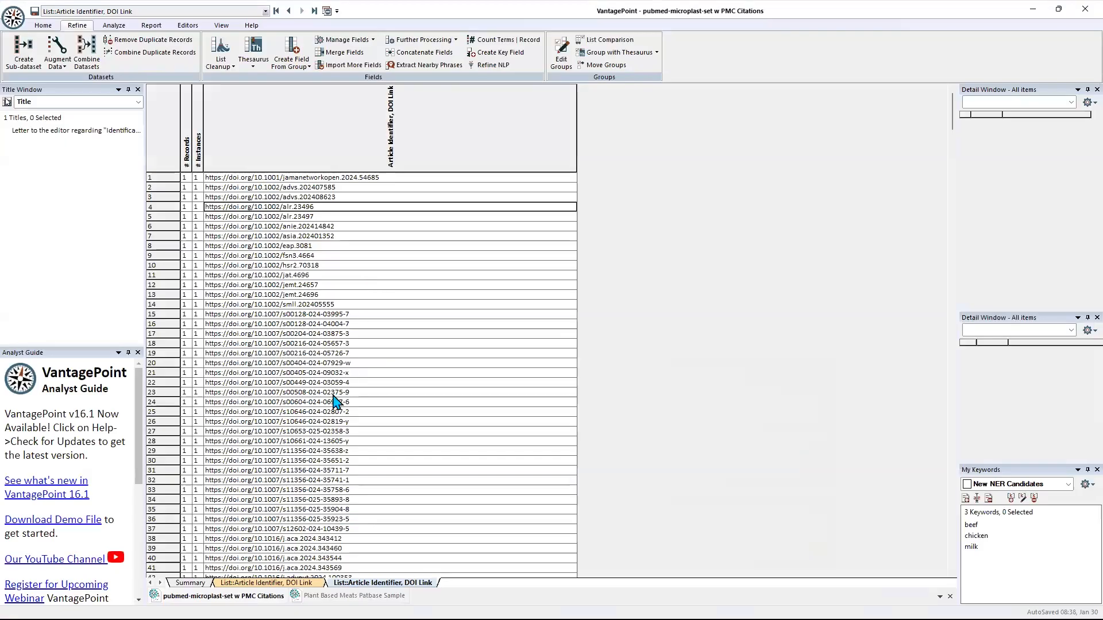
Step: In the Plant Based Meats Patbase Sample dataset, filter the fields by "number" and create a list of Publication Number (long)::Number
click(355, 595)
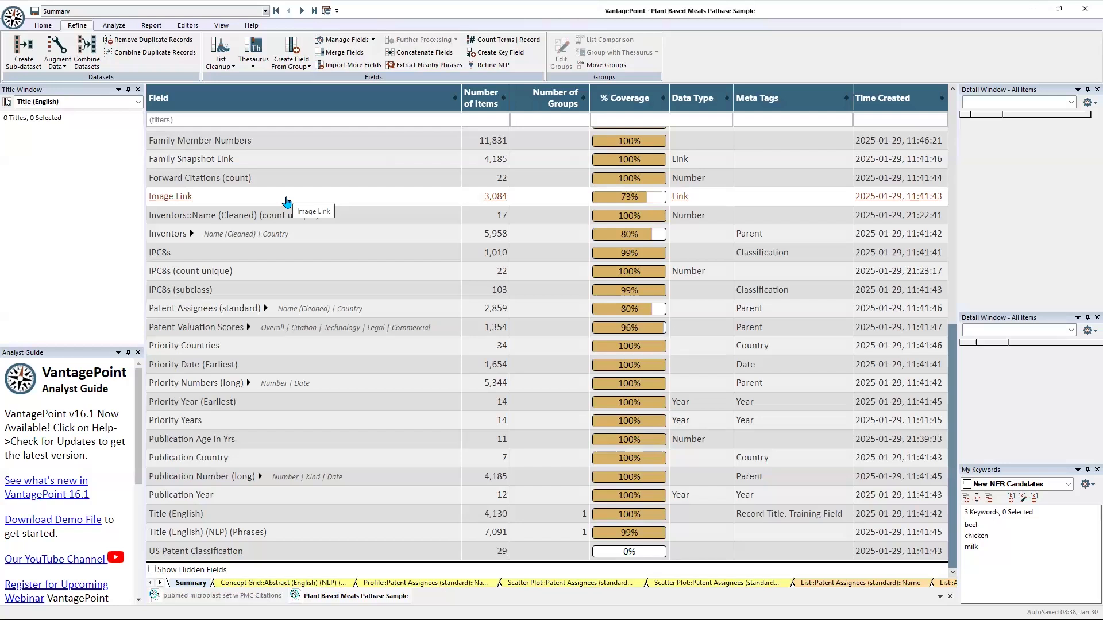
click(301, 118)
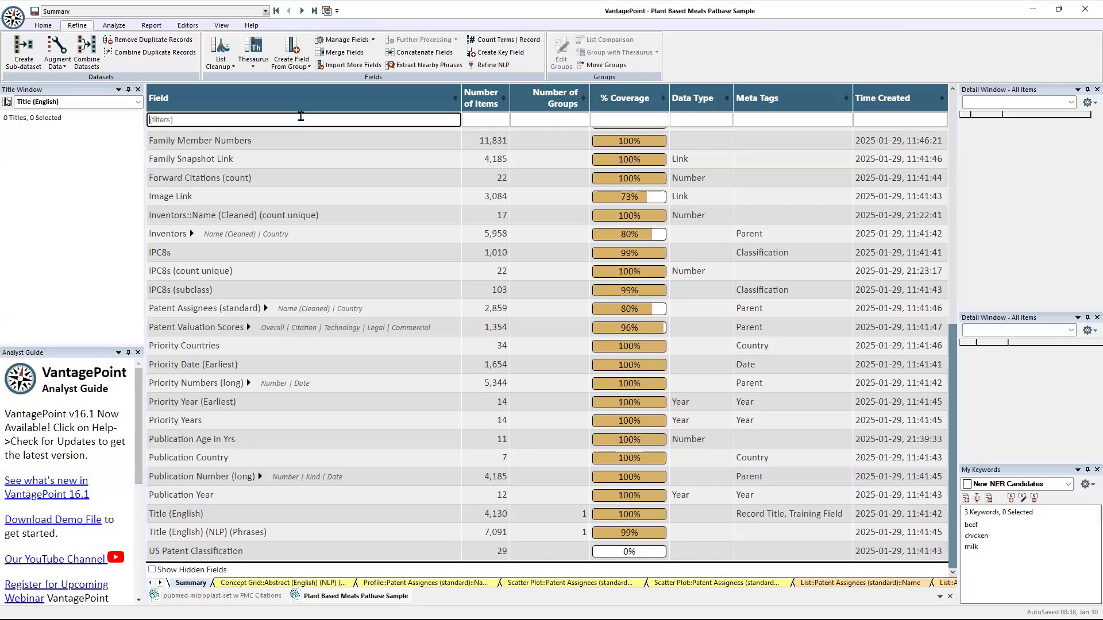
text(number)
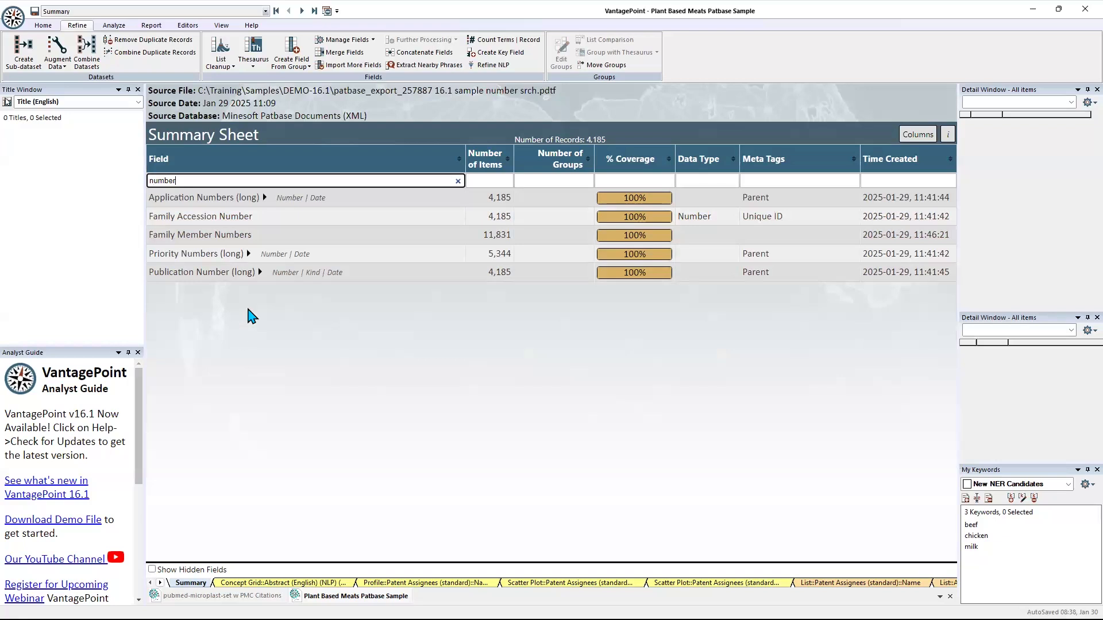
click(260, 272)
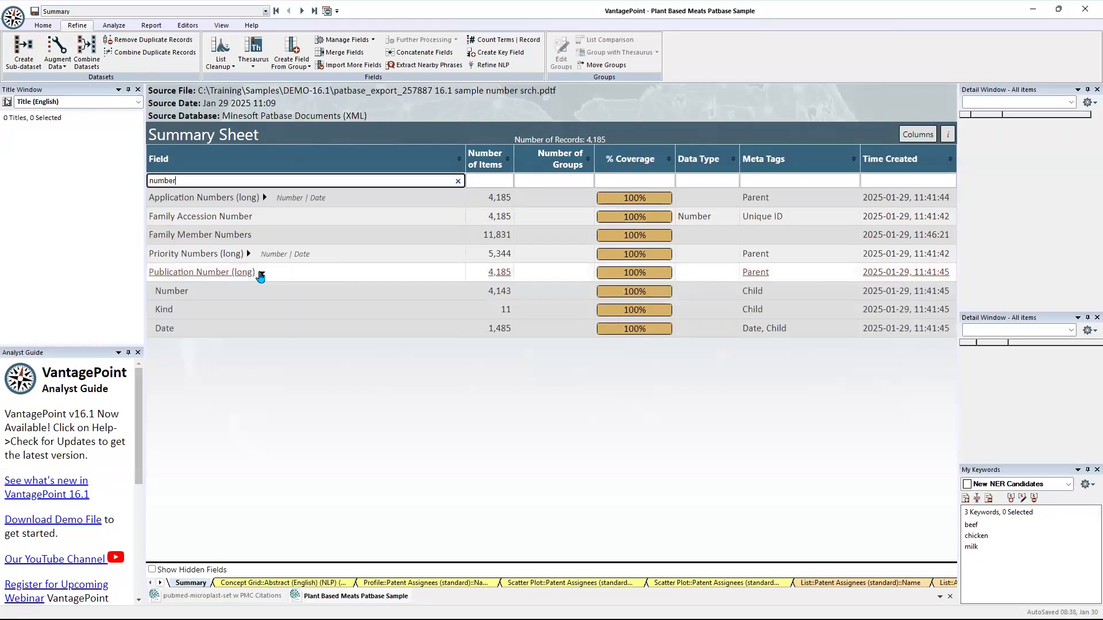
click(172, 292)
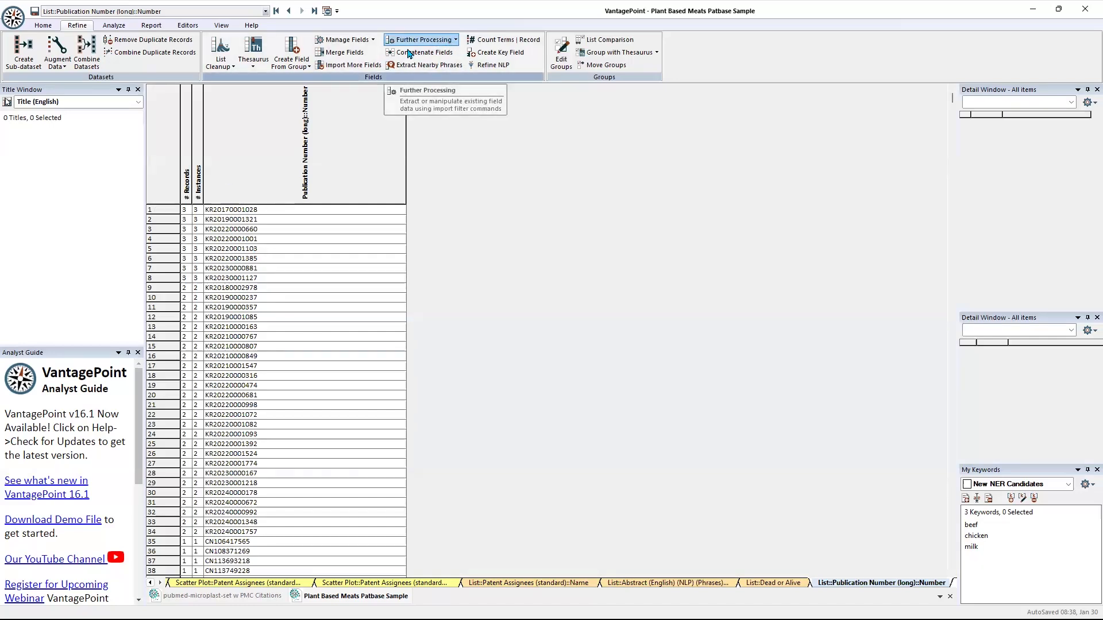
Step: Create Espacenet links from the listed patent numbers, accept the suggested field name, and return to the summary sheet
click(448, 40)
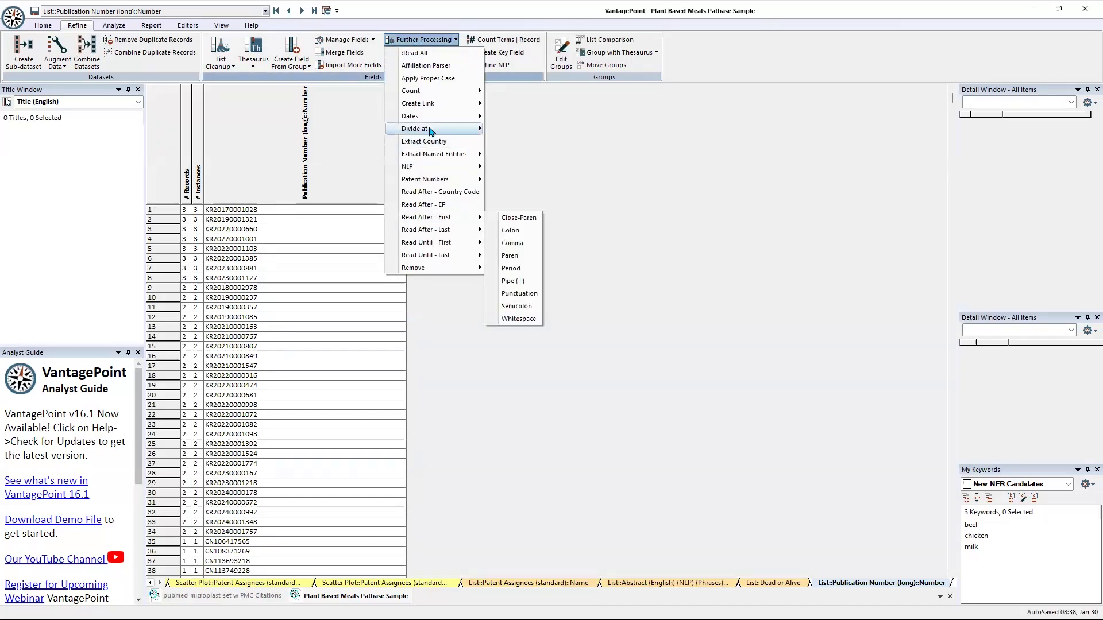
mouse_move(449, 107)
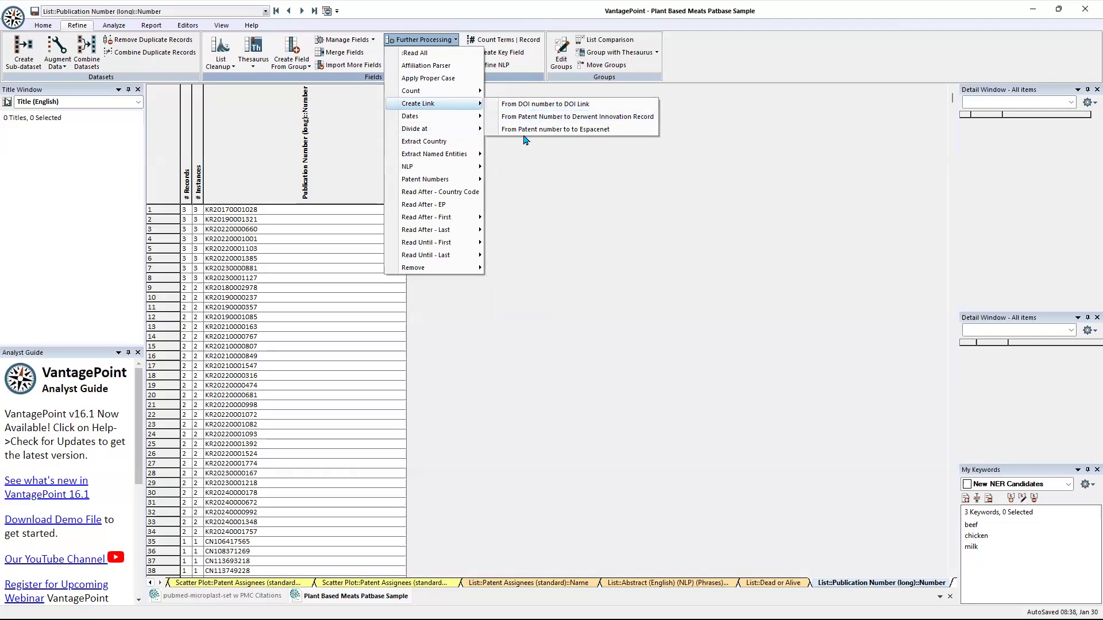
click(551, 129)
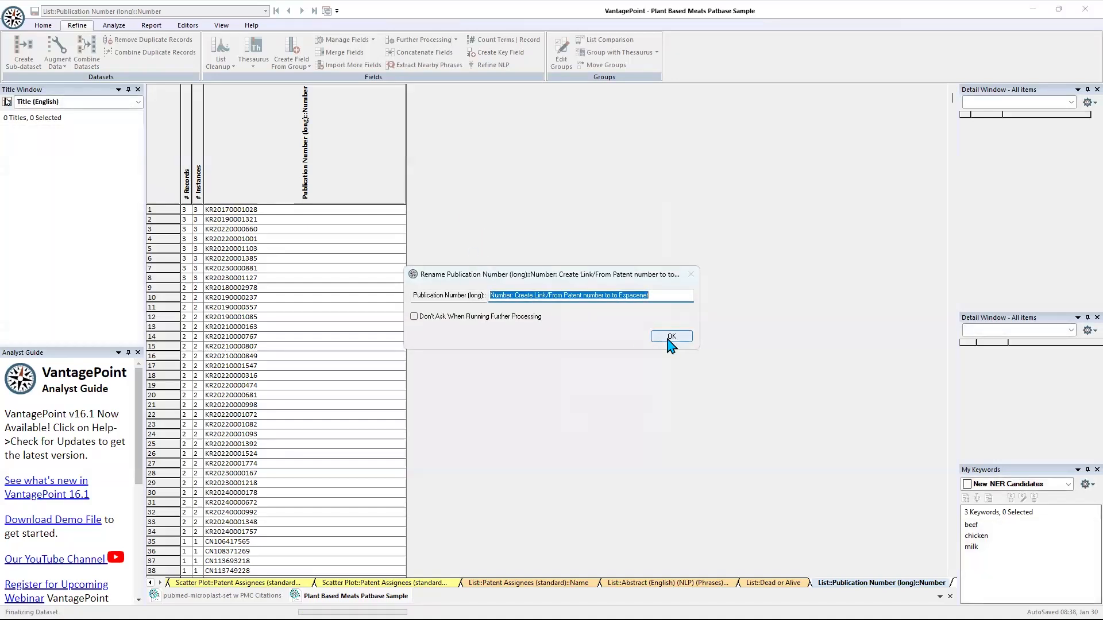
click(671, 337)
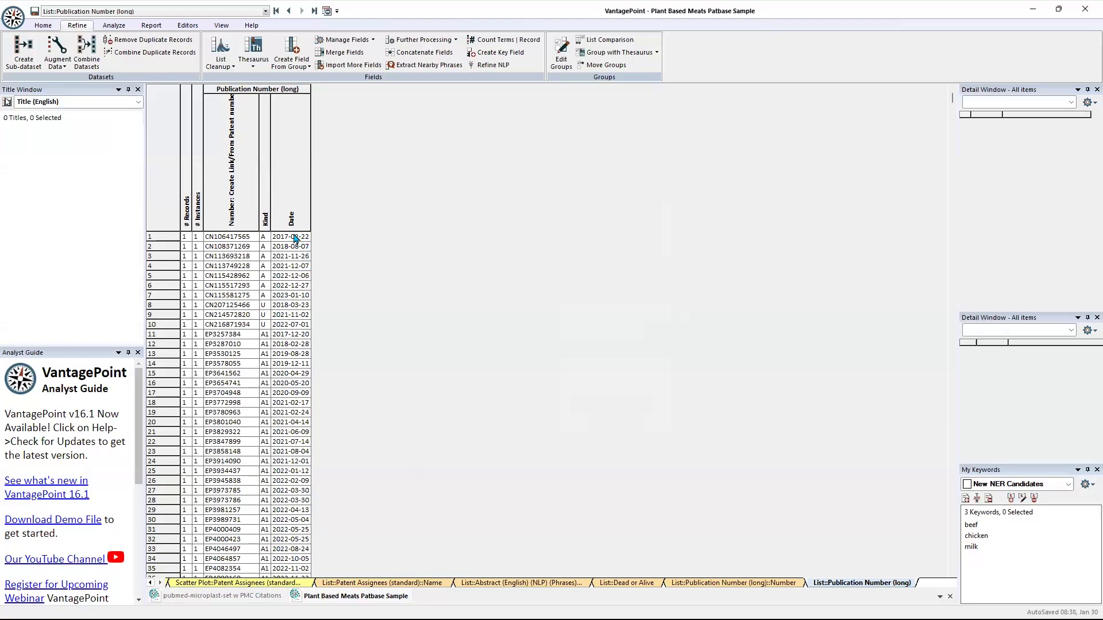
click(276, 10)
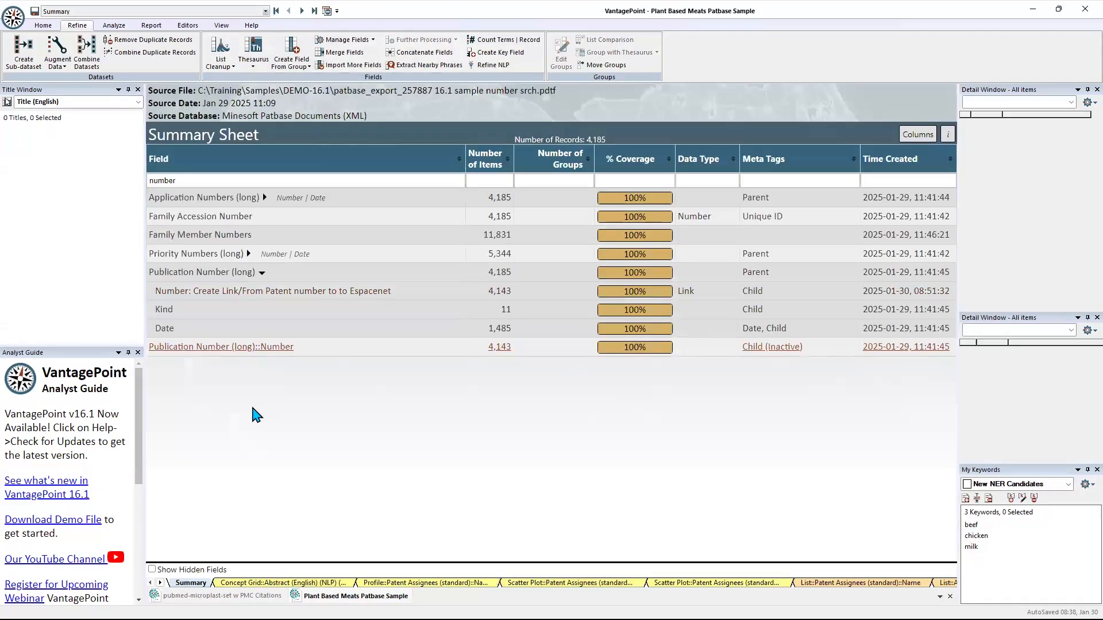
click(276, 292)
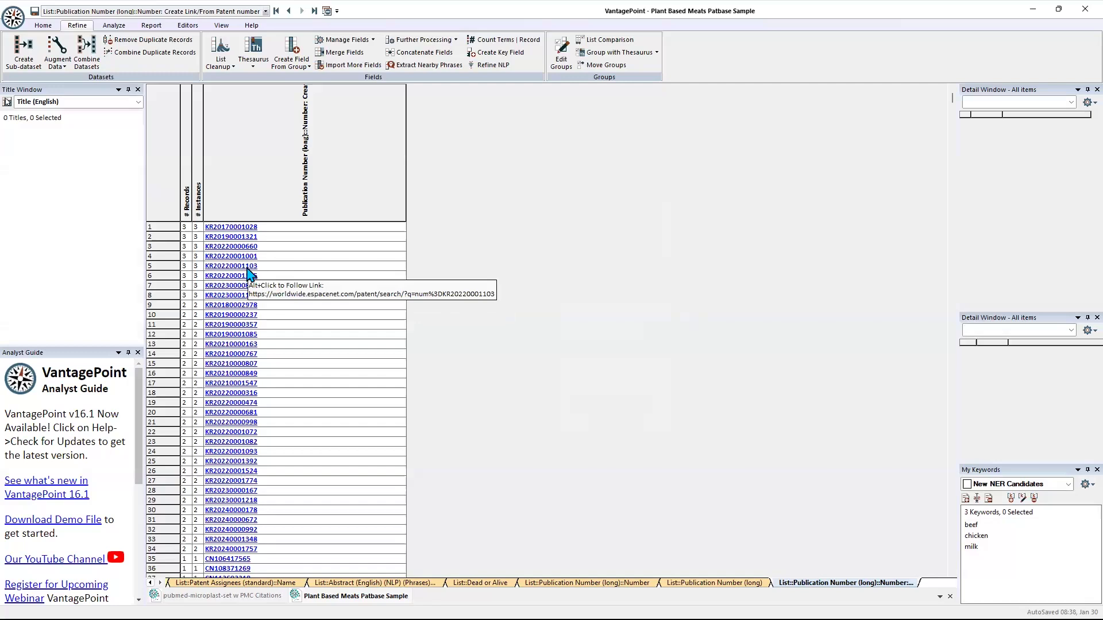
click(243, 267)
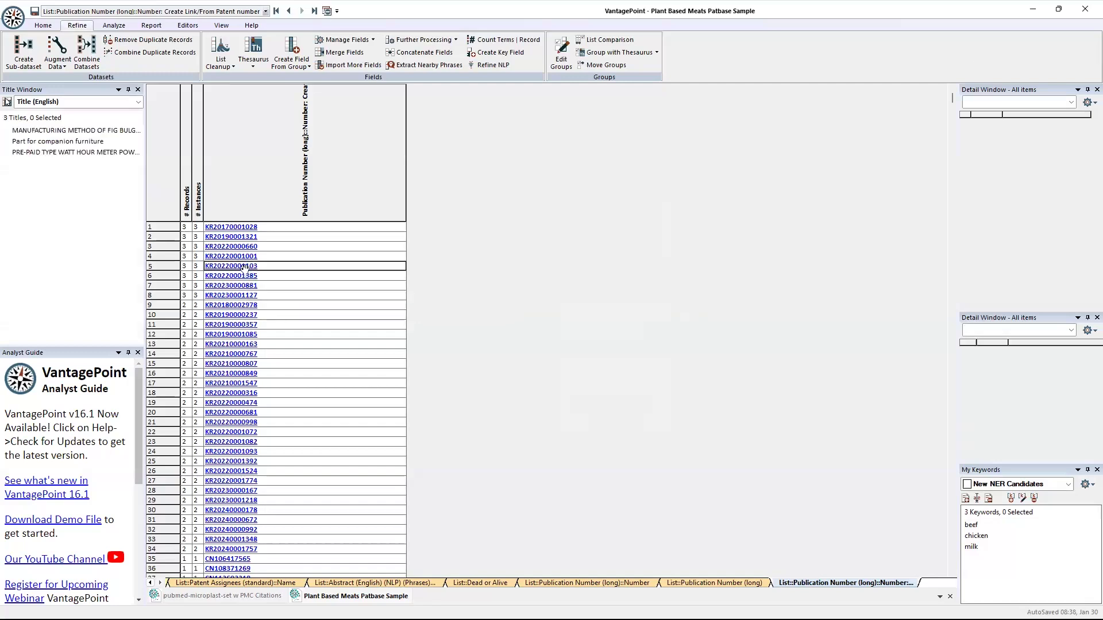
key(alt)
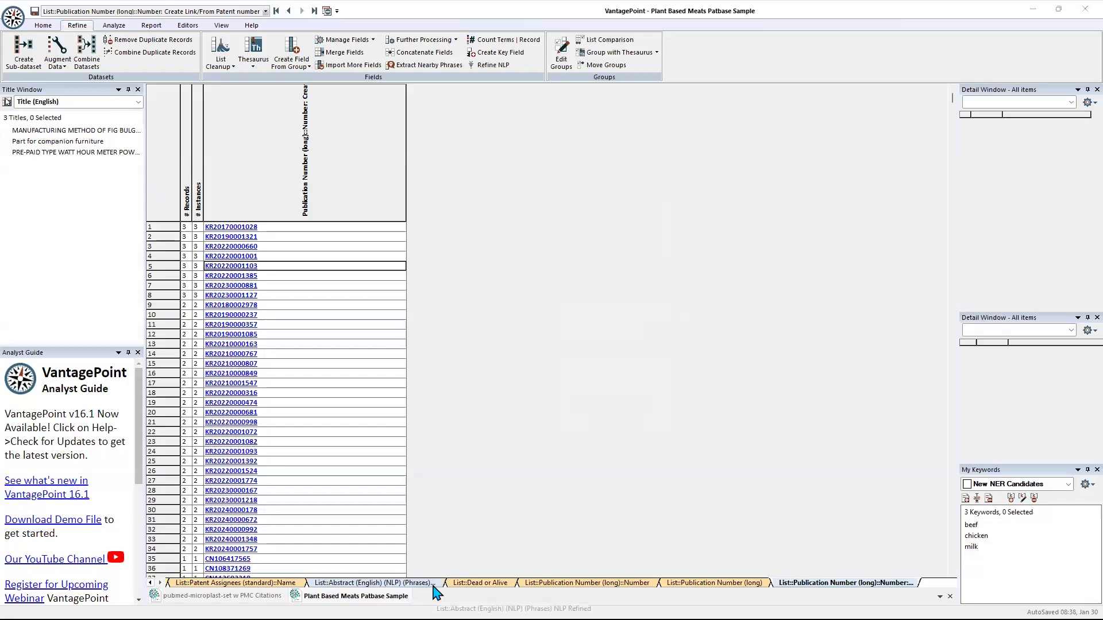
key(alt+Tab)
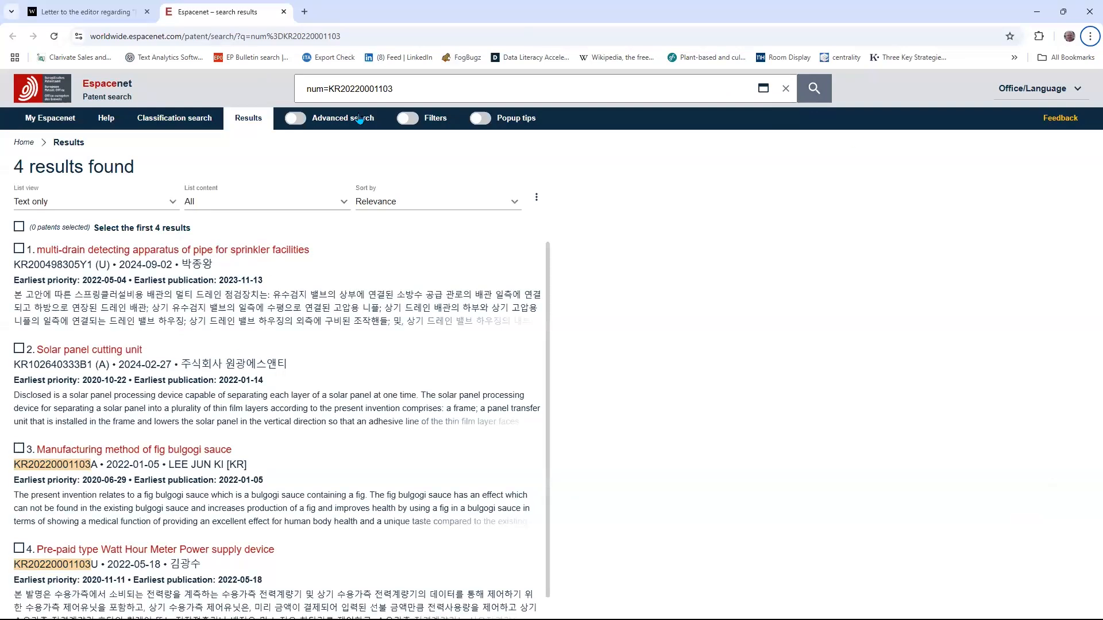
key(alt+Tab)
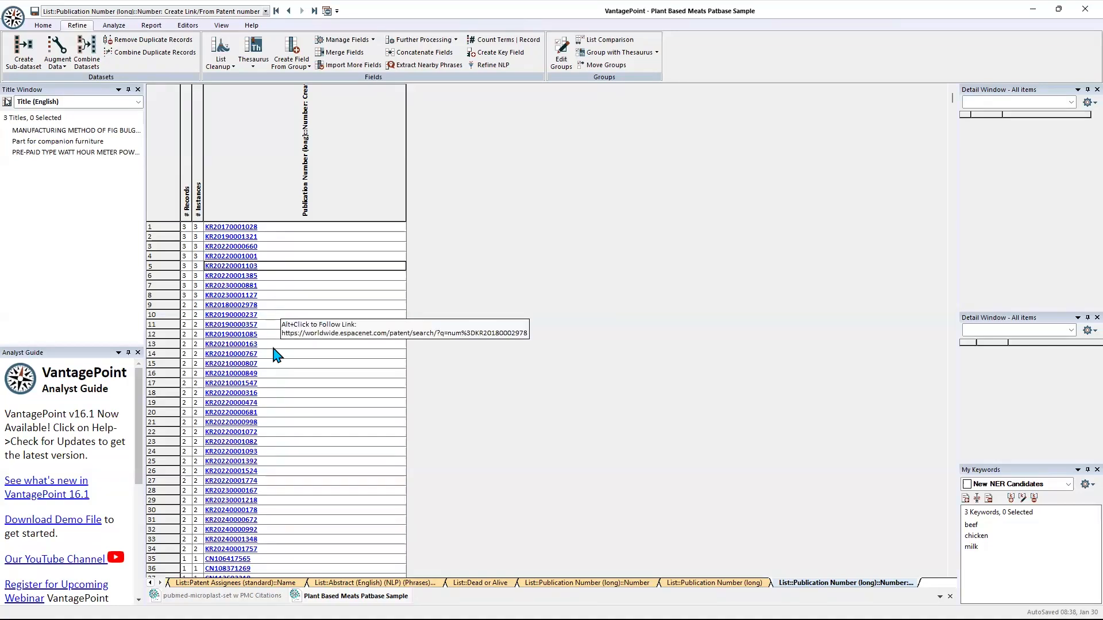
Step: On the summary sheet, filter the fields by "assign", expand Patent Assignees (standard), and create a list of Patent Assignees (standard)::Name
click(277, 14)
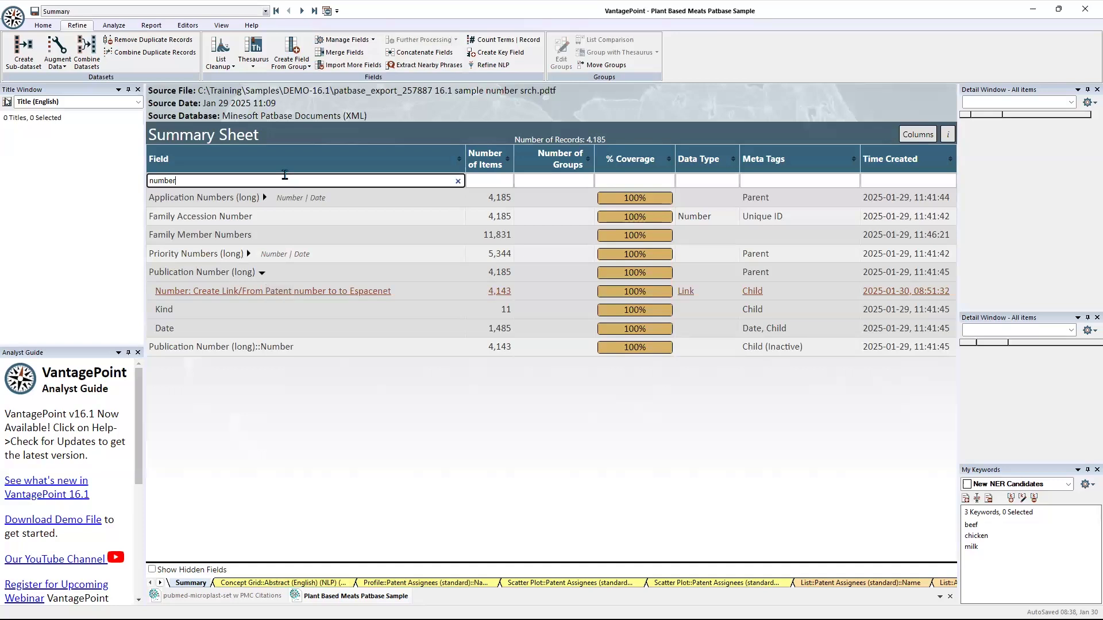
key(BackSpace)
key(BackSpace)
key(BackSpace)
text(sd)
key(BackSpace)
key(BackSpace)
key(BackSpace)
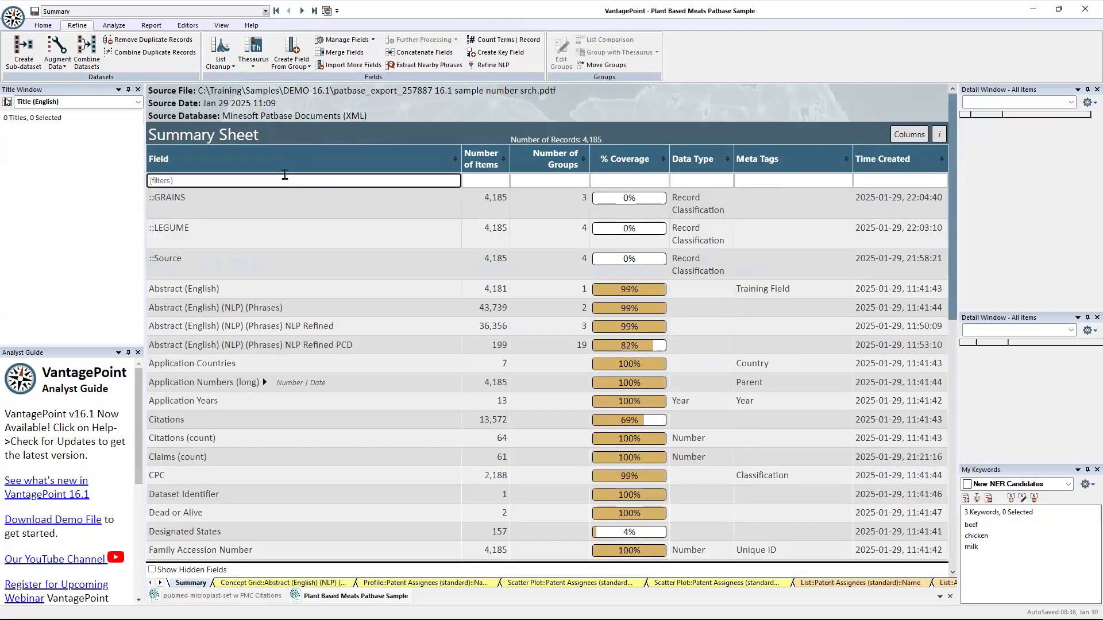
text(assign)
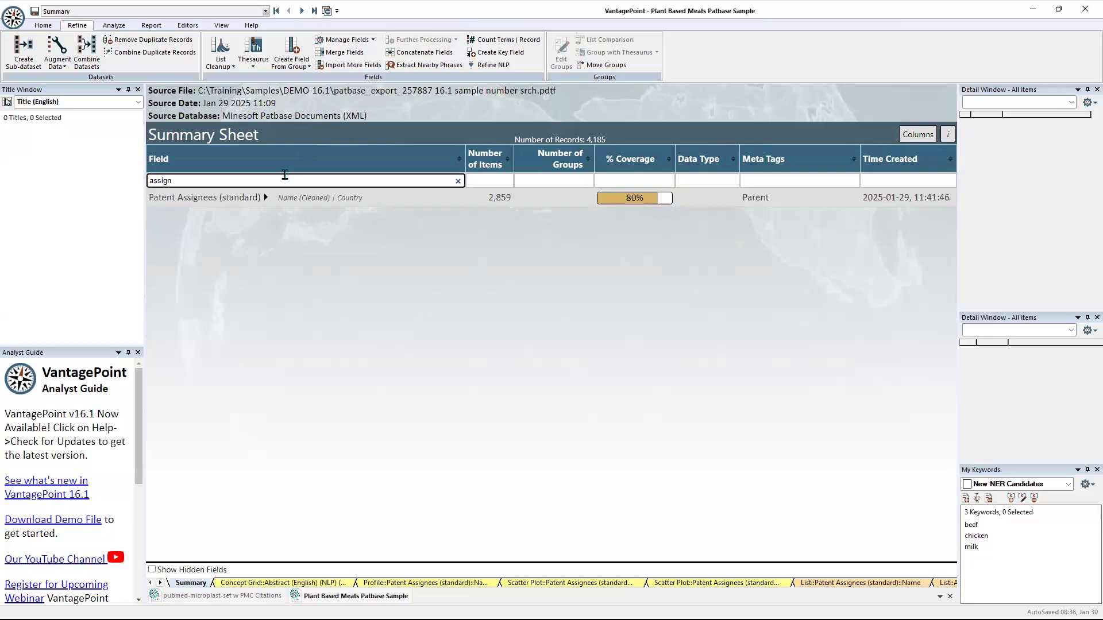
click(266, 198)
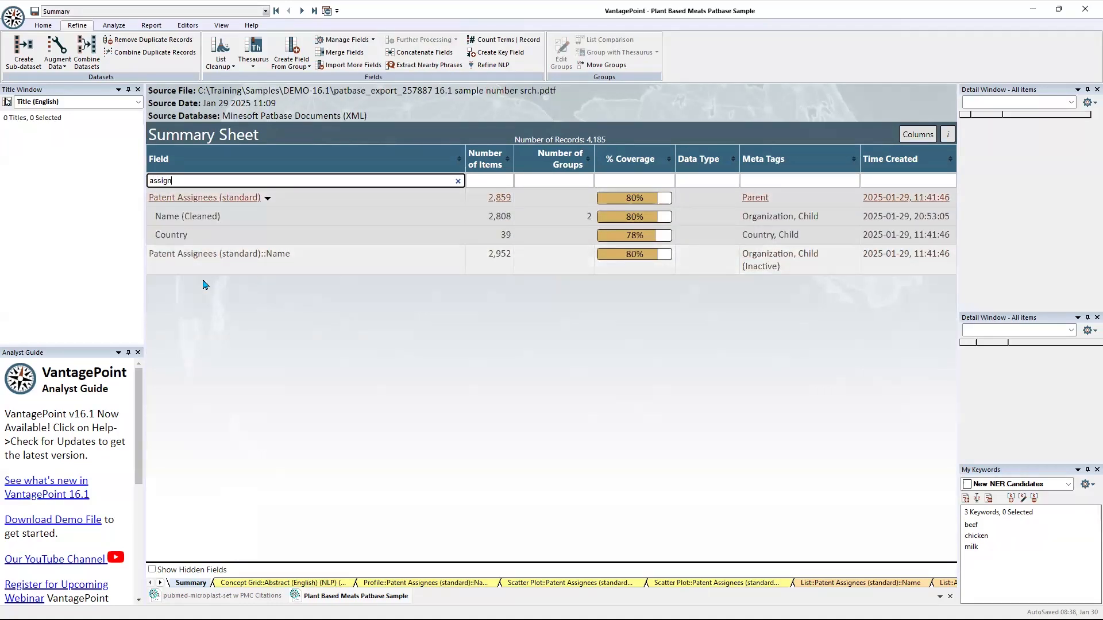
click(221, 256)
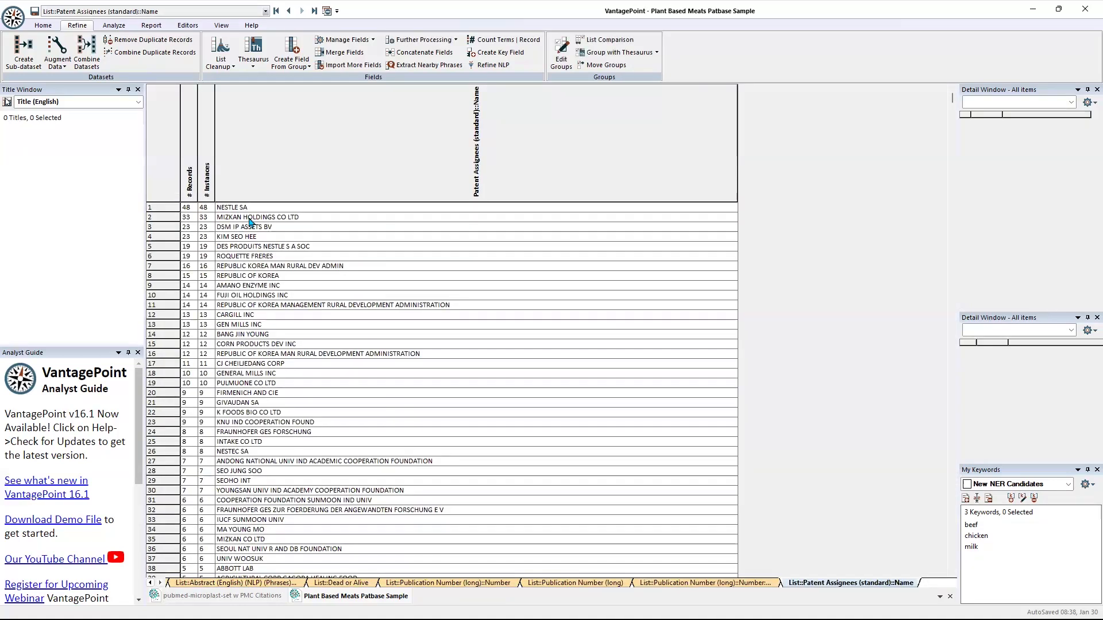
Step: Run List Cleanup on Patent Assignees (standard)::Name with the Organization Names ruleset, applying the PlantProteins demo2 thesaurus first
click(221, 64)
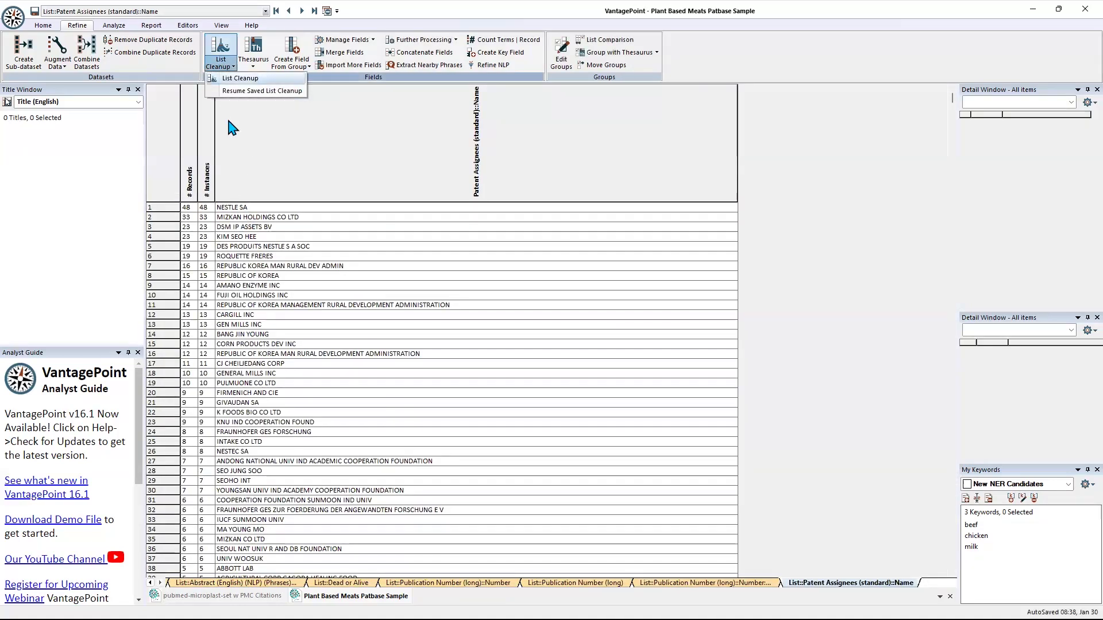
click(237, 80)
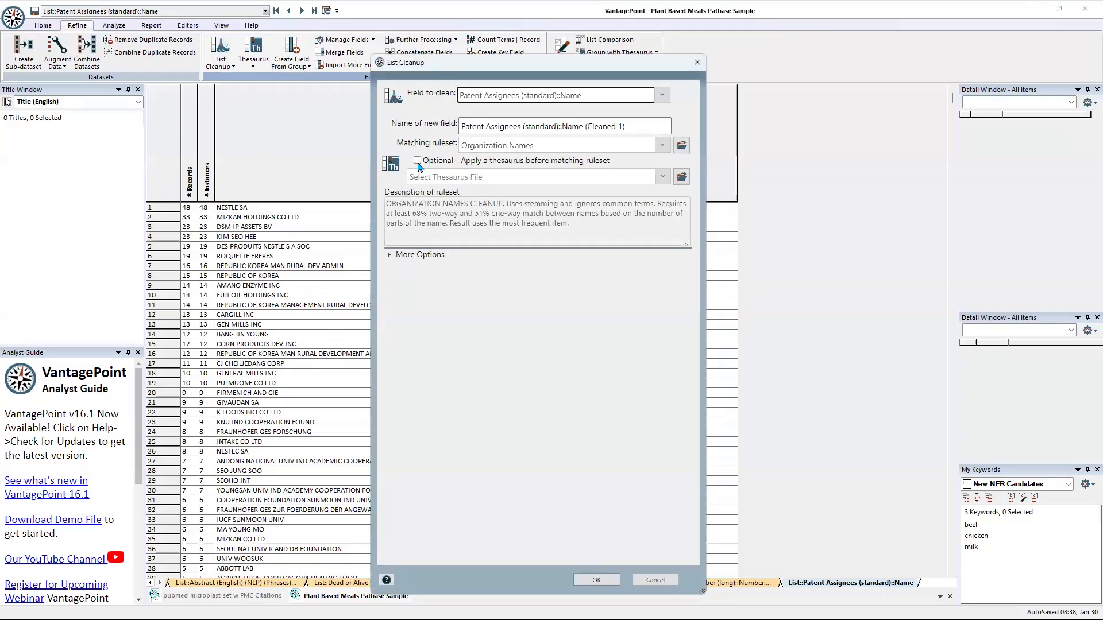
click(417, 162)
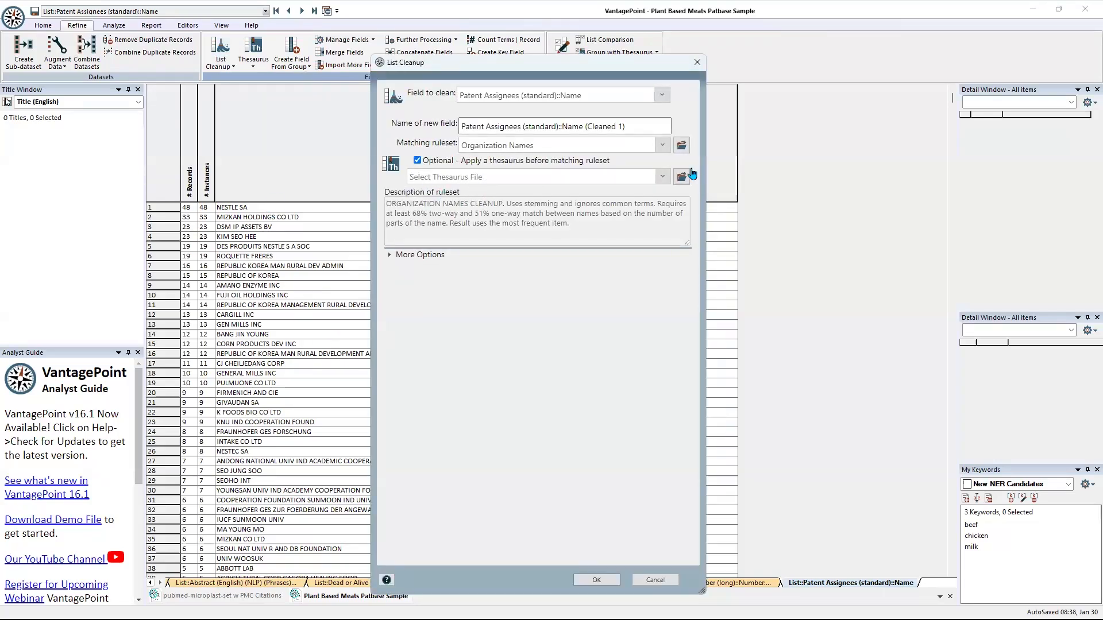
click(662, 177)
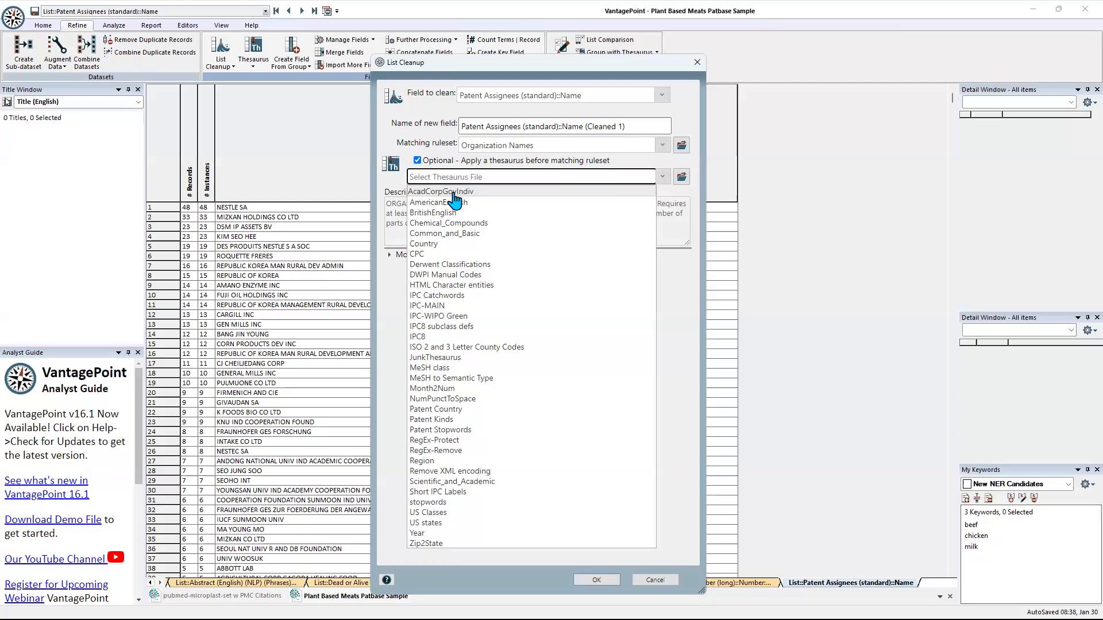
click(678, 178)
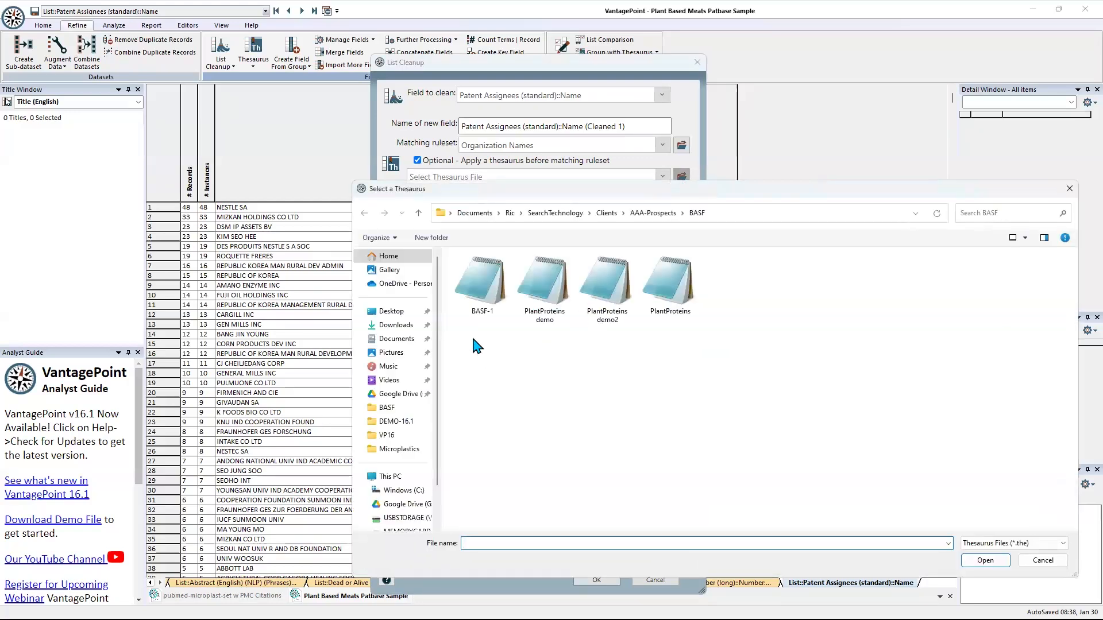
click(545, 299)
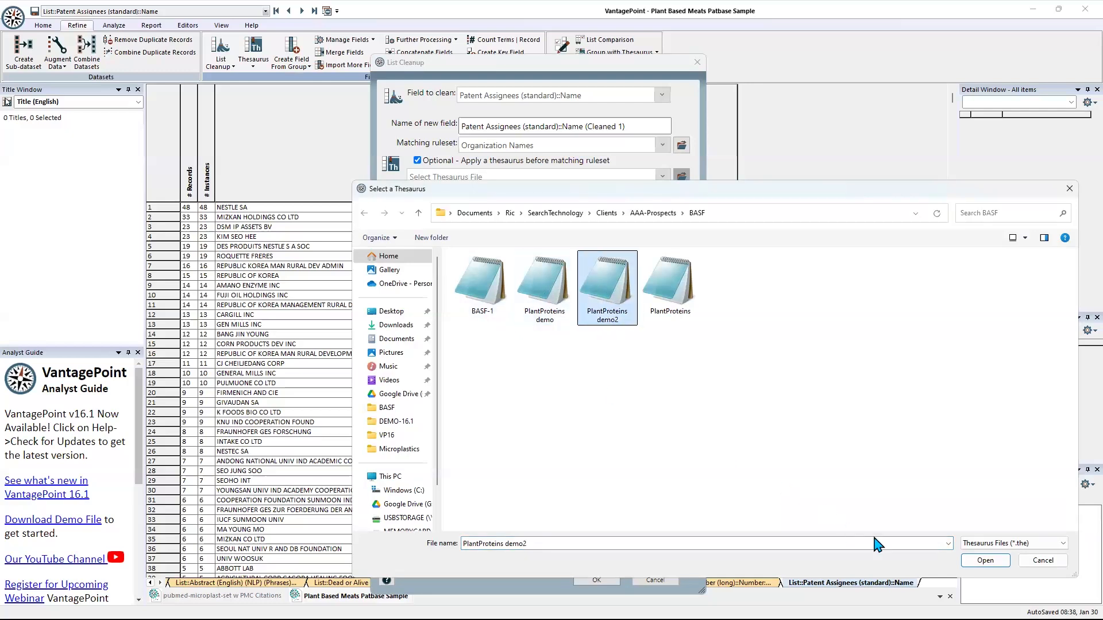
click(985, 560)
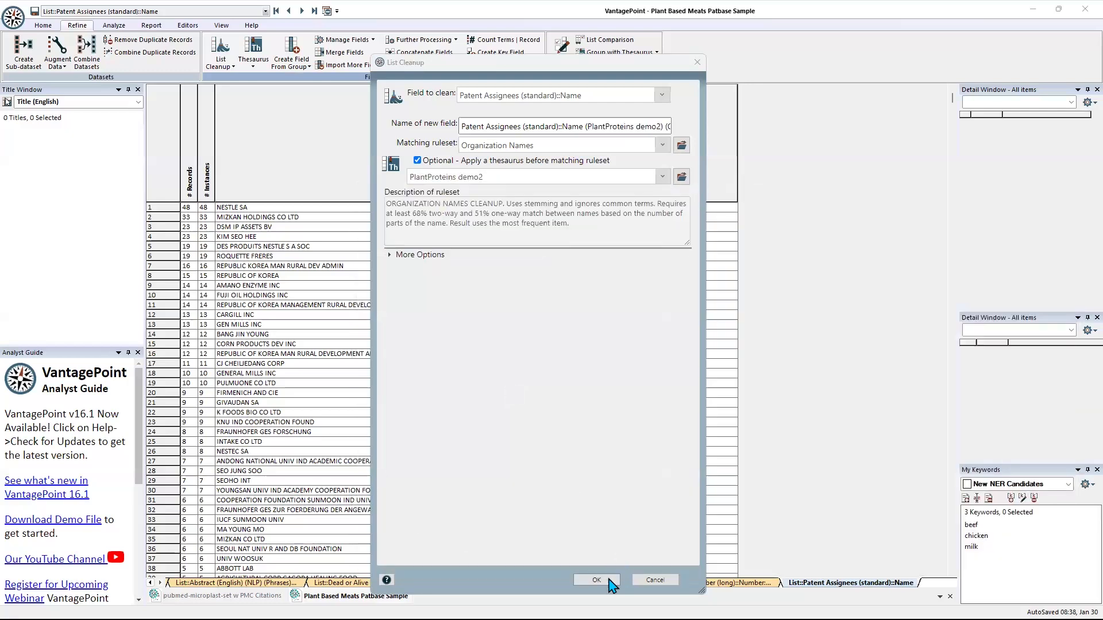
click(600, 580)
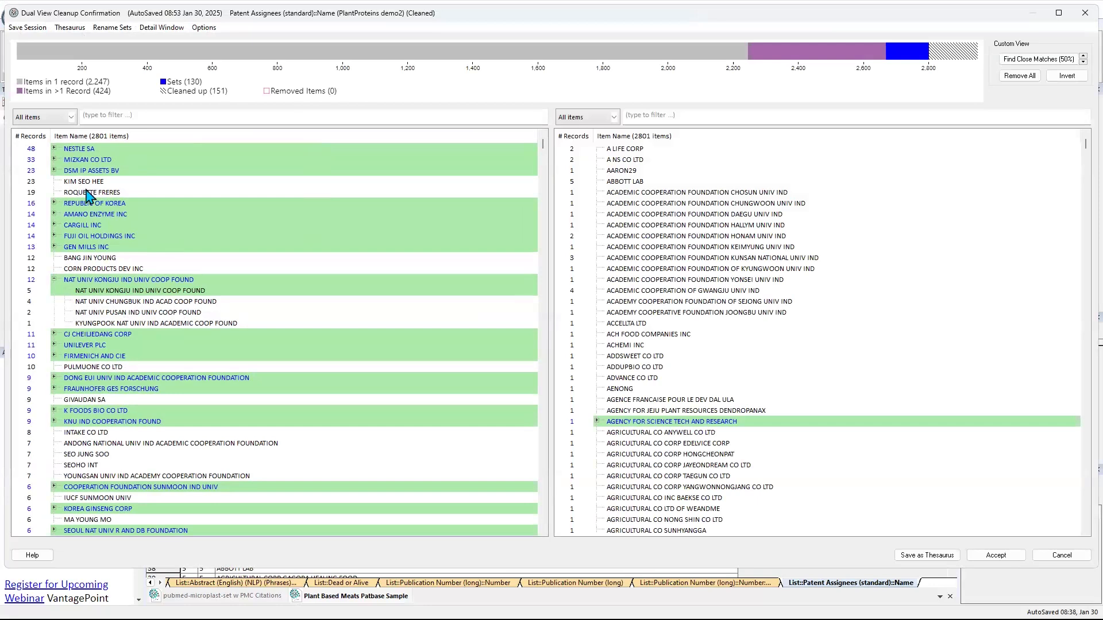
Step: Expand the NESTLE SA, MIZKAN CO LTD, DSM IP ASSETS BV and REPUBLIC OF KOREA sets to examine their grouped name variants
click(54, 148)
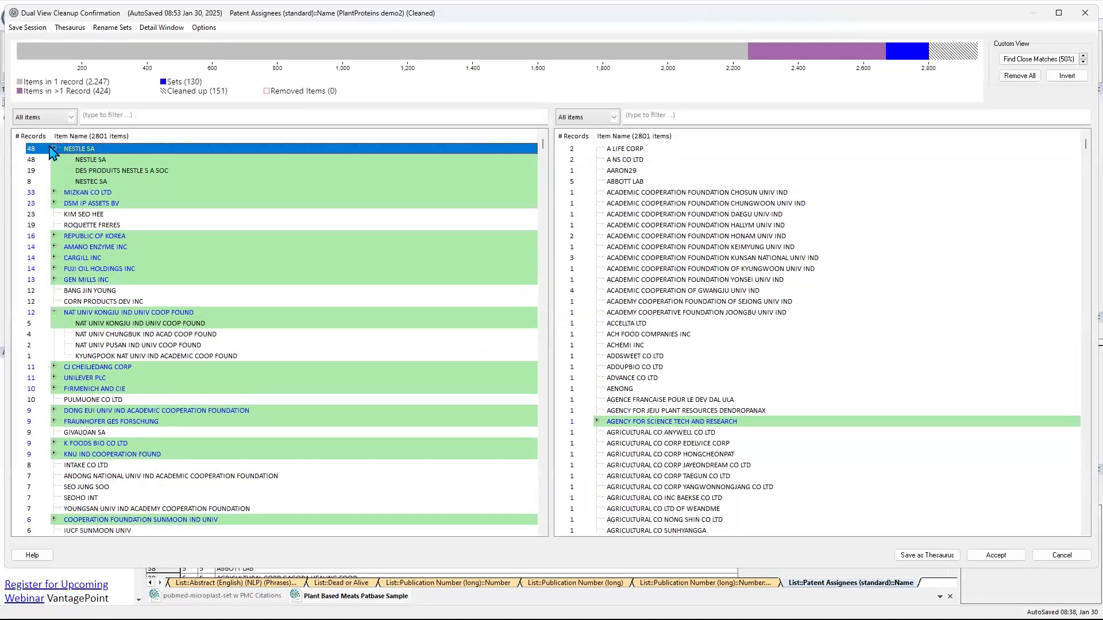
click(54, 192)
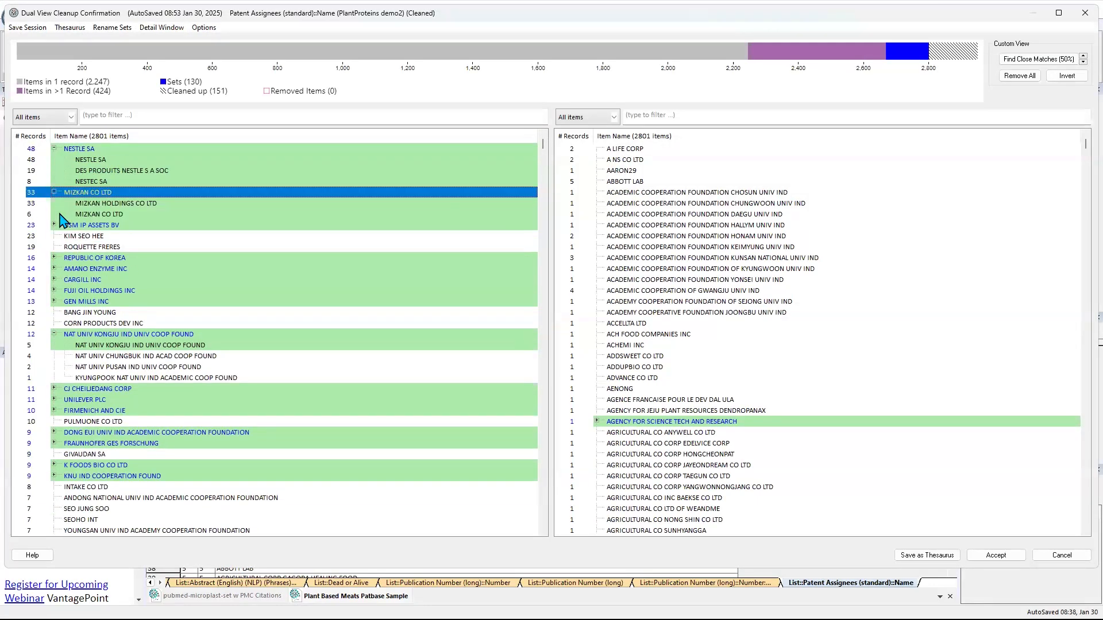
click(54, 225)
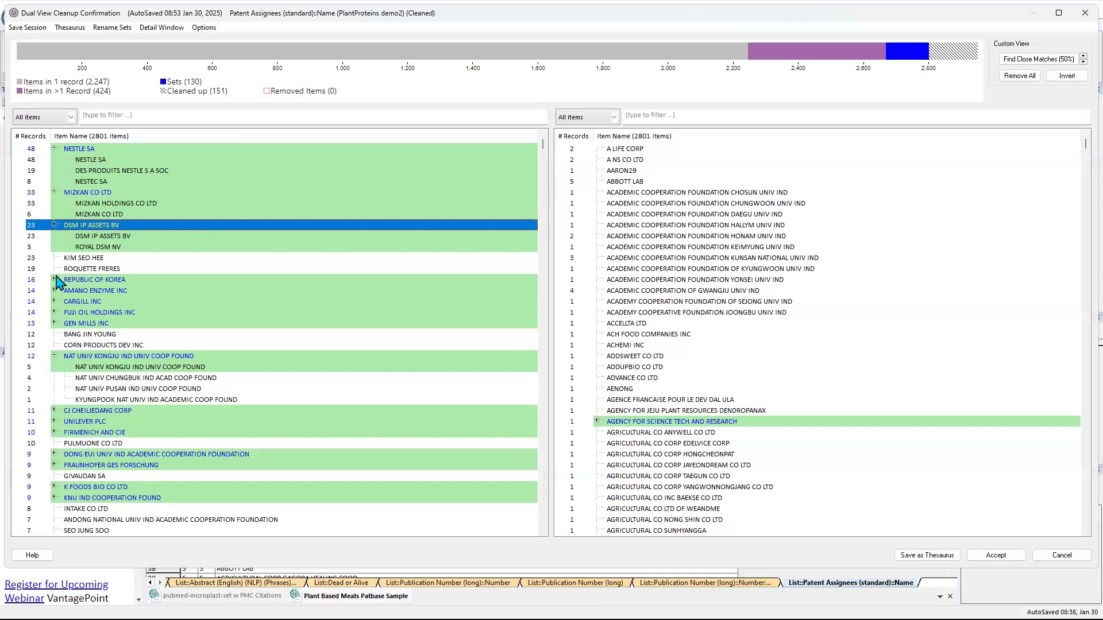
click(54, 279)
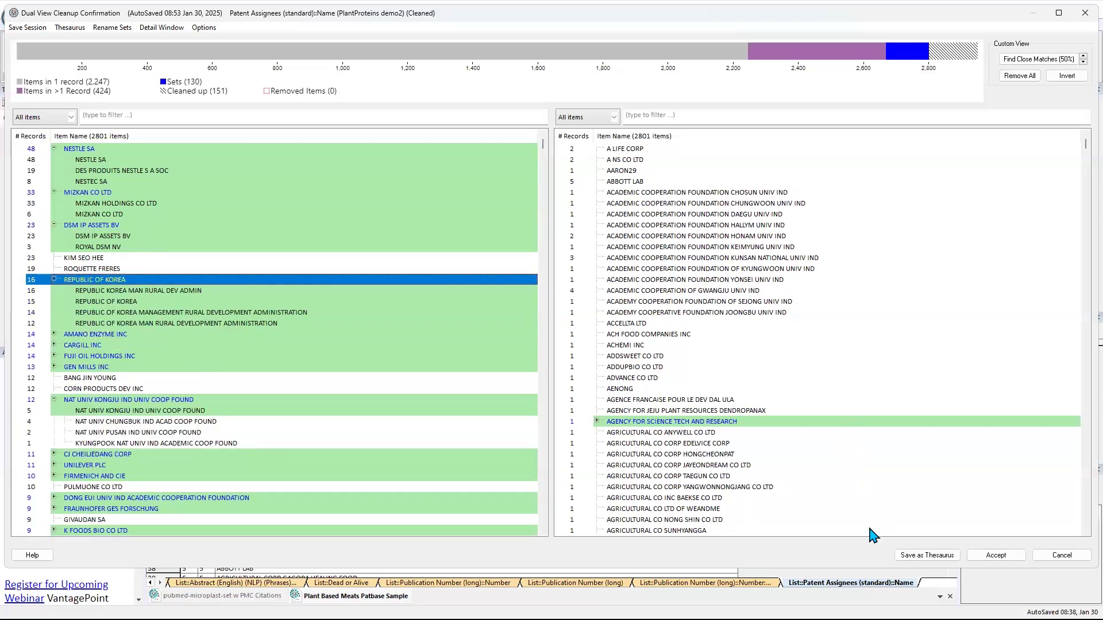
Step: Try saving the cleanup as a thesaurus merged with the existing PlantProteins demo, review the multiple matches, and cancel the merge
click(916, 561)
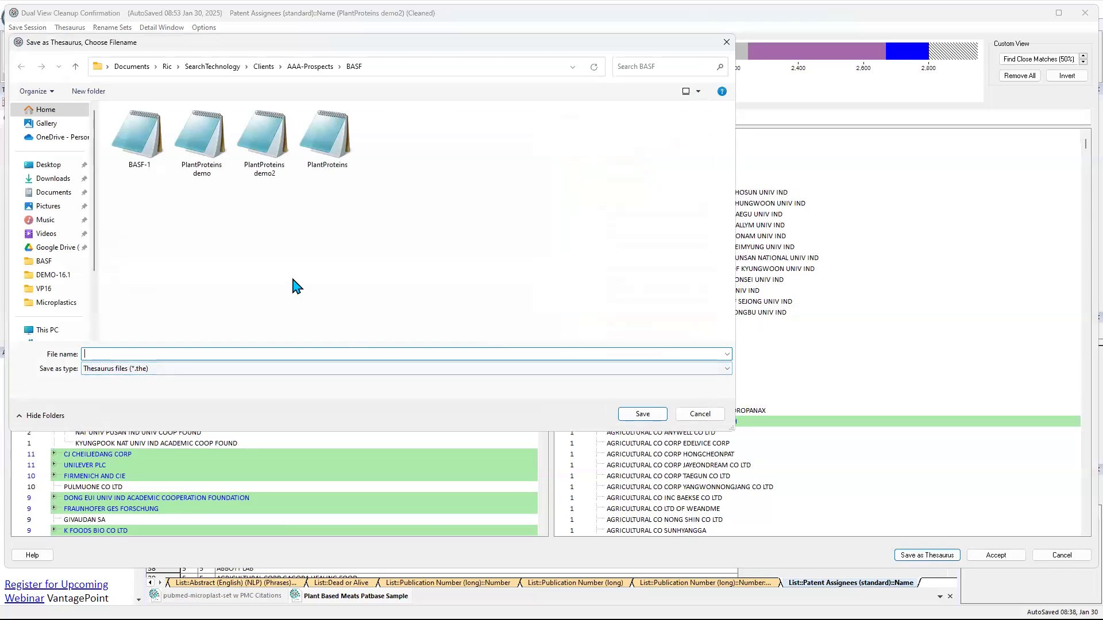
click(202, 153)
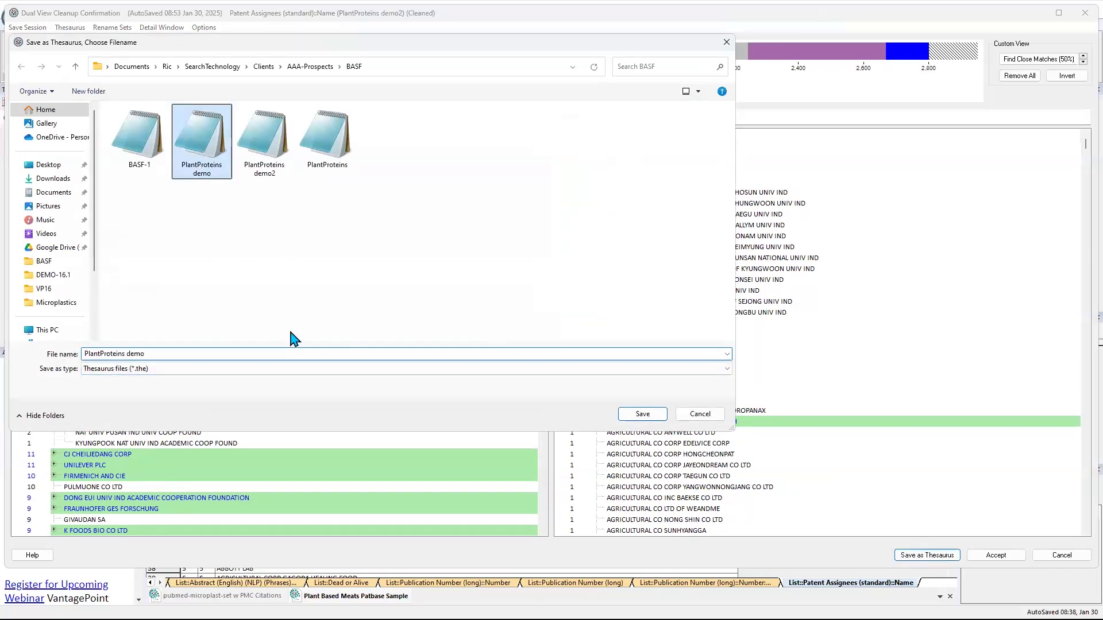
click(642, 415)
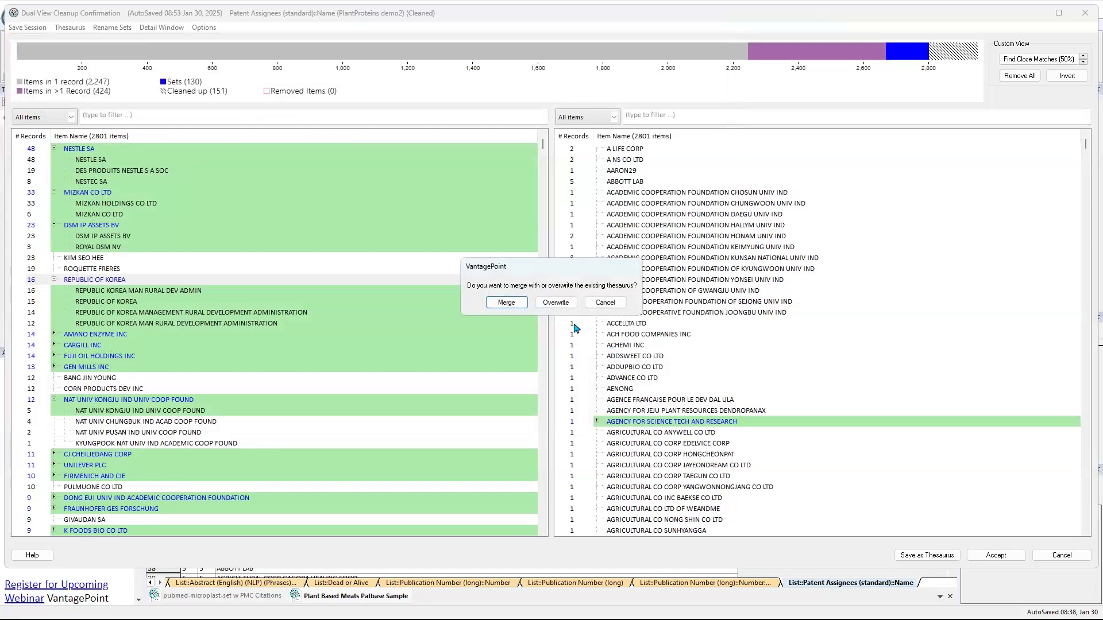
click(507, 303)
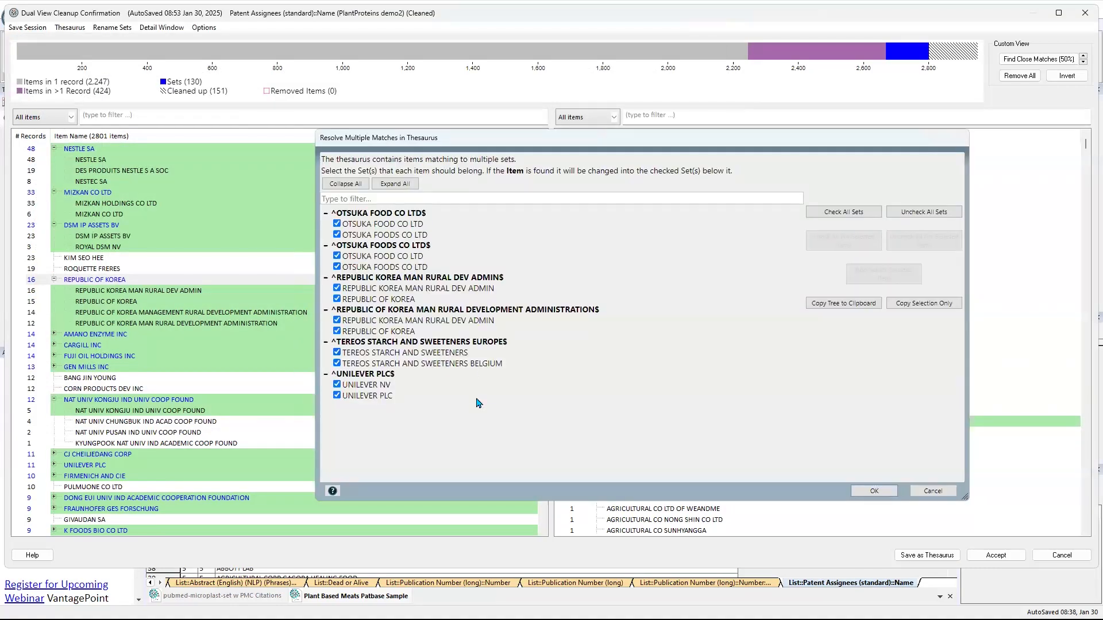
click(336, 224)
click(930, 492)
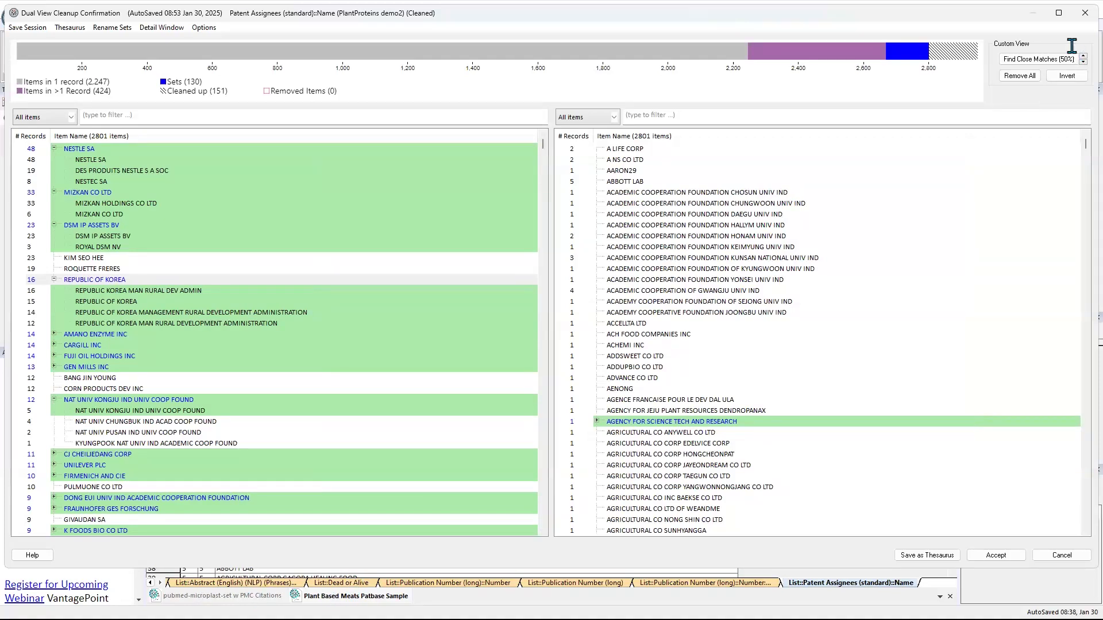
Step: Cancel the assignee name cleanup process and return to the summary sheet
click(1037, 100)
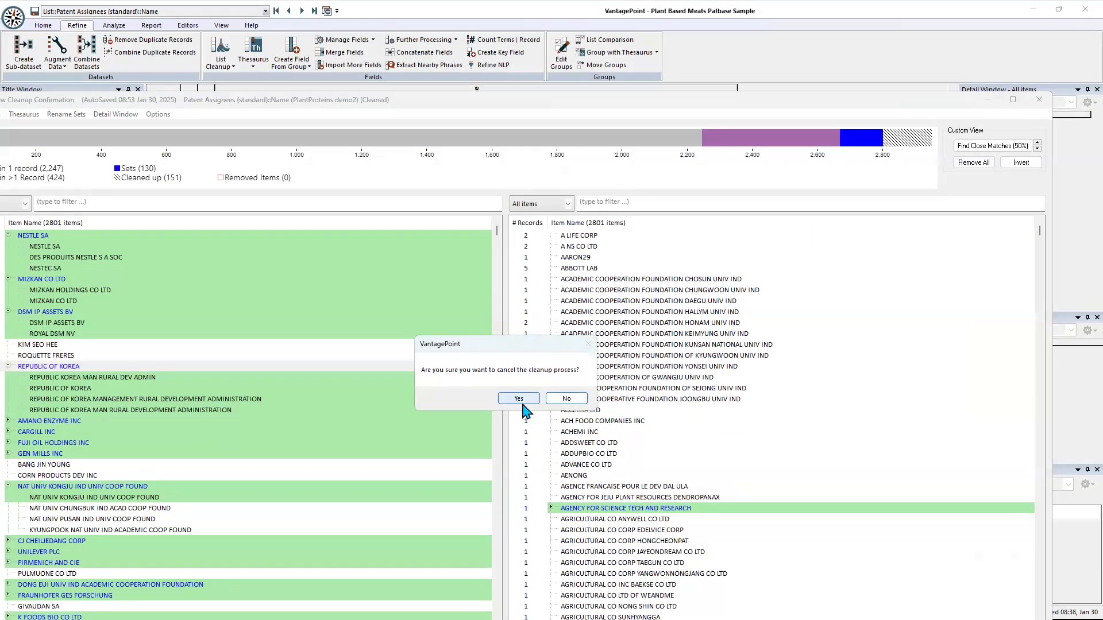
click(520, 398)
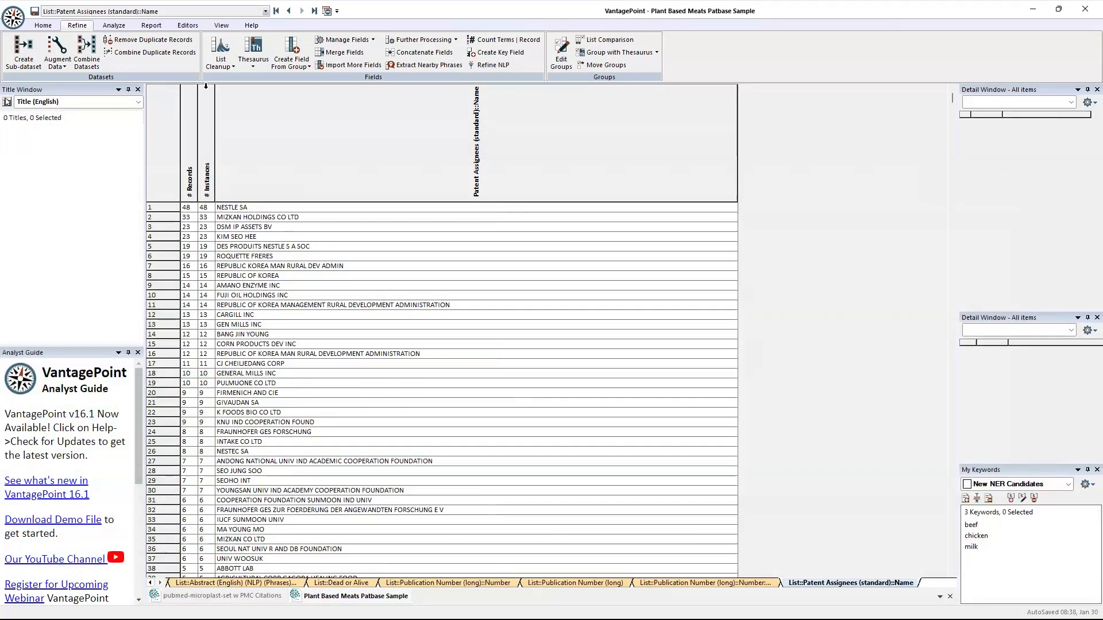
click(276, 11)
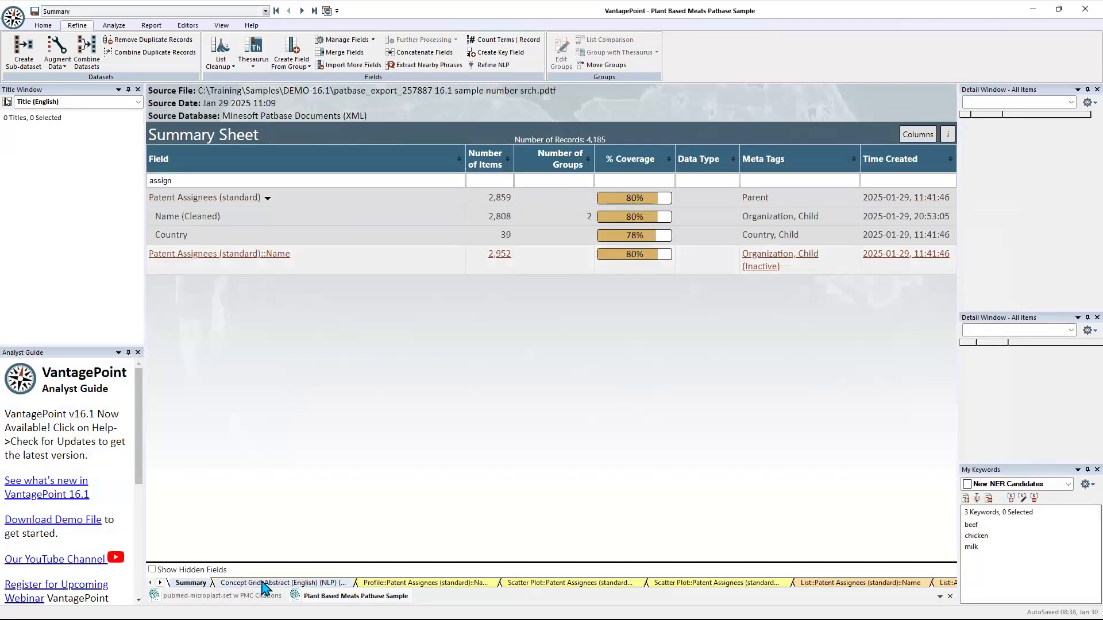
Step: Open the Plant Based Meats Concept Grid and view the titles behind purified water and texture in the 100 parts column
click(264, 583)
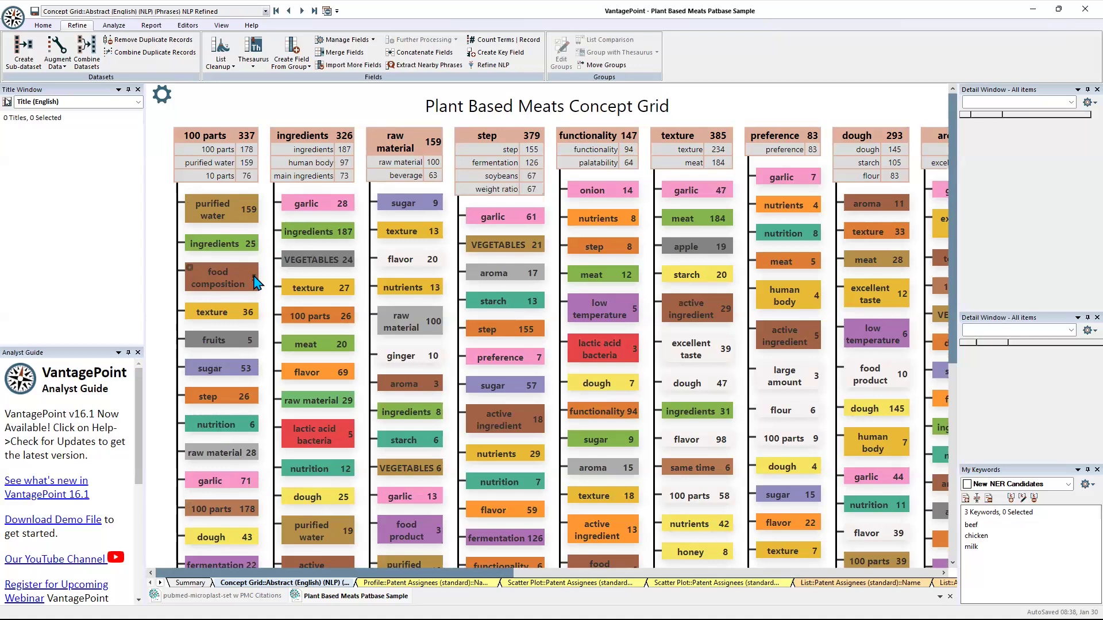
click(224, 214)
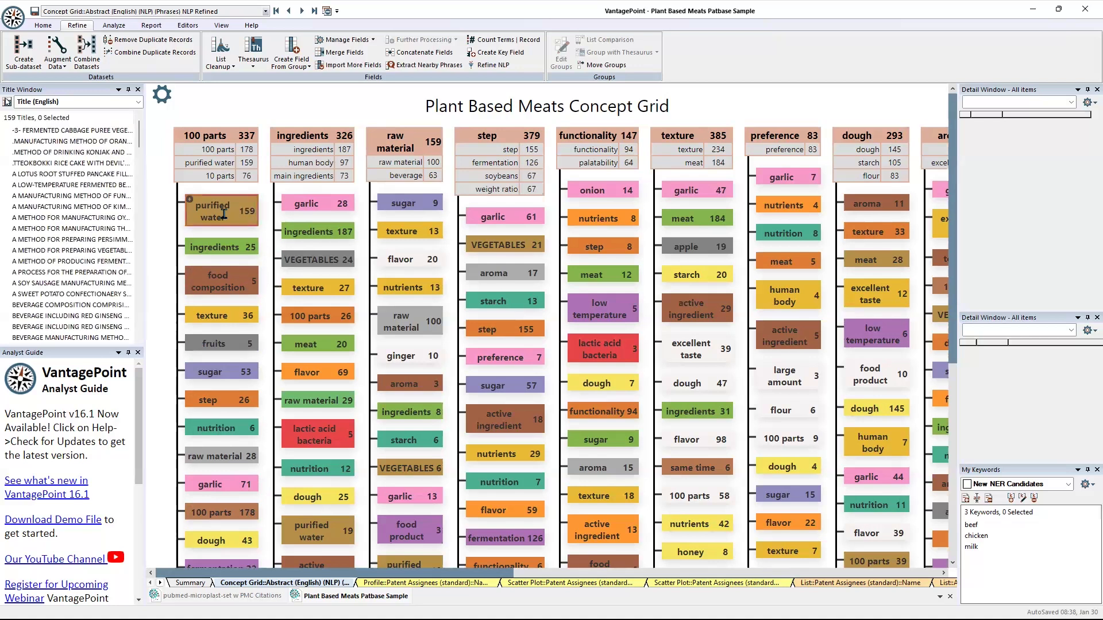
click(229, 315)
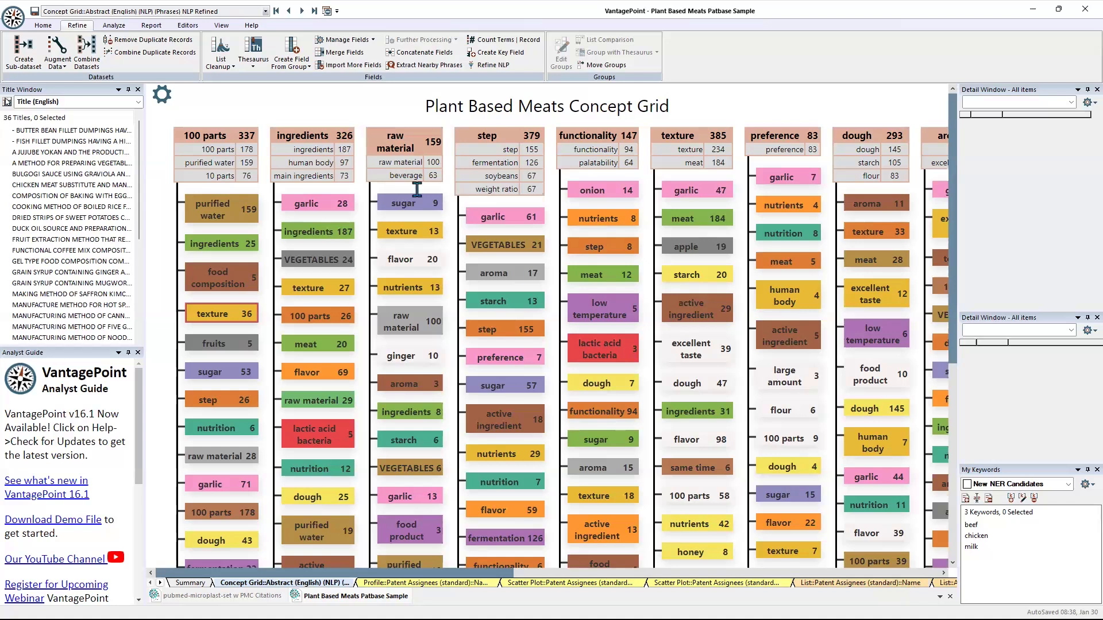
Step: Search the dataset's sheets for "pro" and open the Patent Assignees (standard)::Name (Cleaned) profile
click(266, 11)
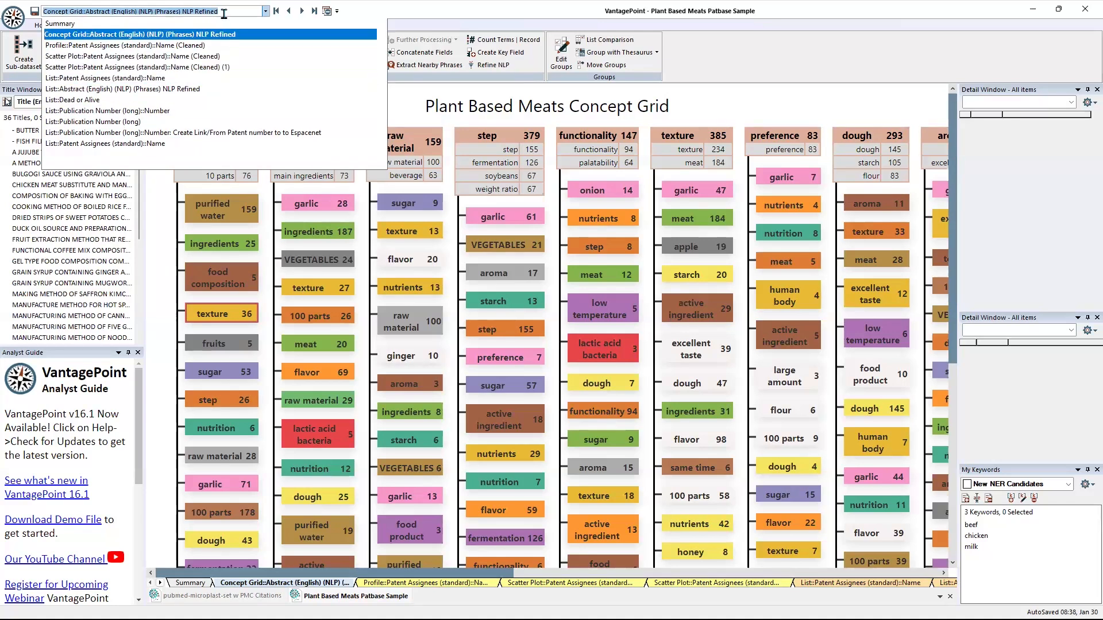
text(p)
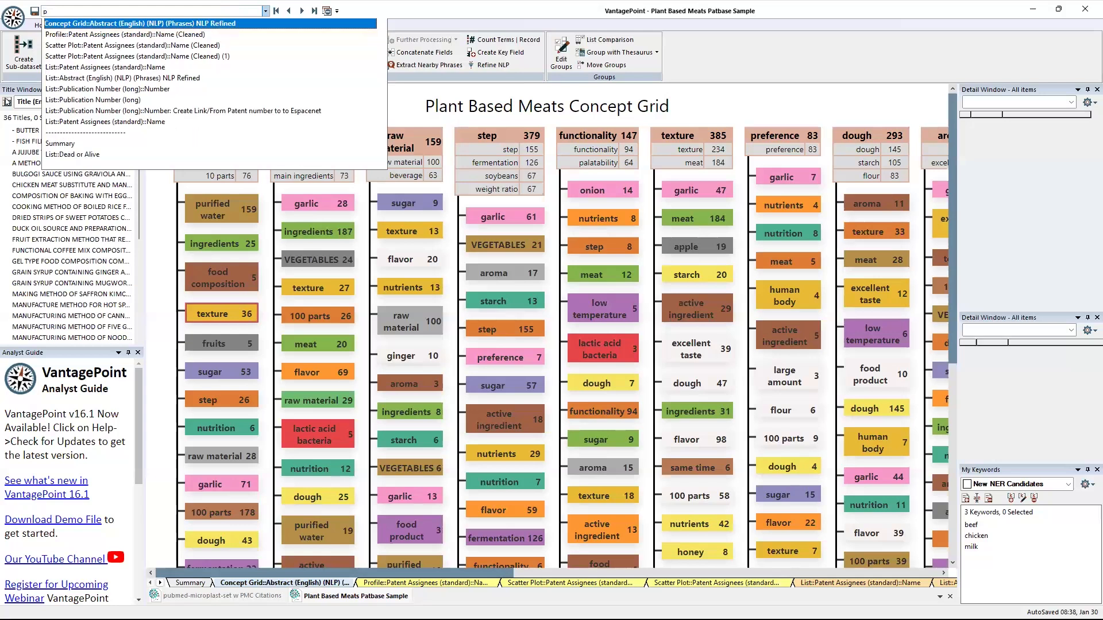
text(ro)
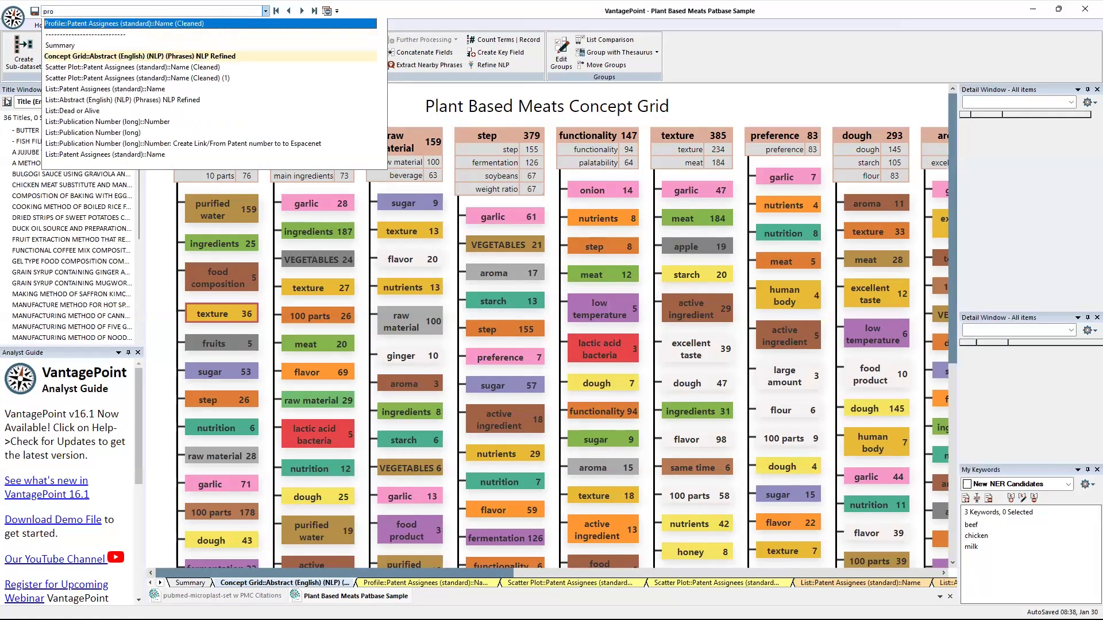
click(234, 24)
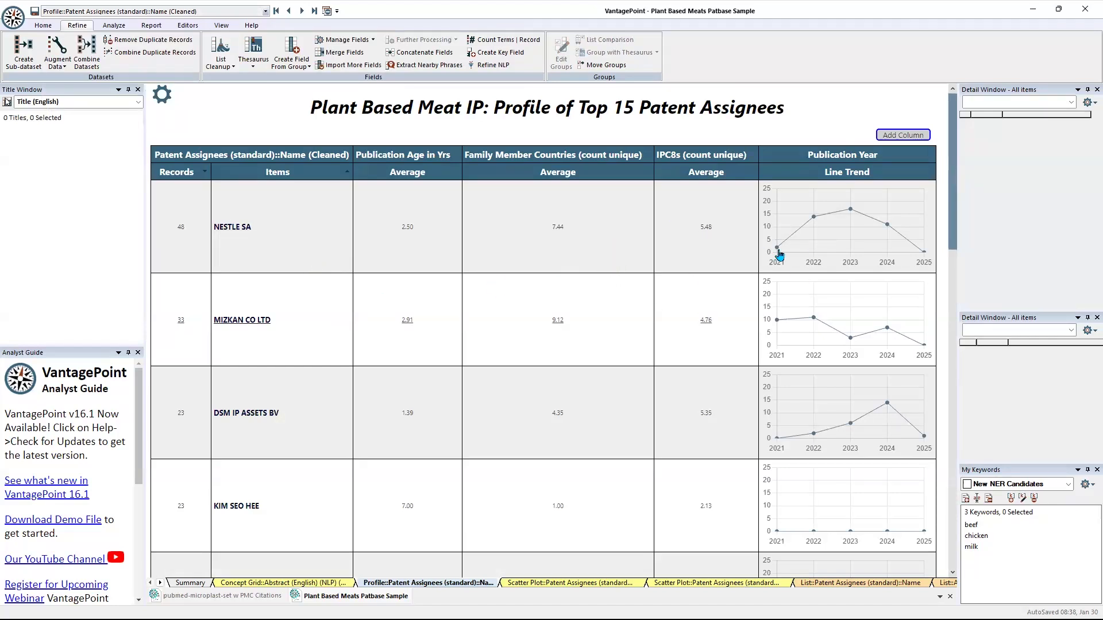
Step: Reorder the current profile's columns so that the Publication Year line chart comes second, directly after the patent assignees
click(162, 96)
click(319, 282)
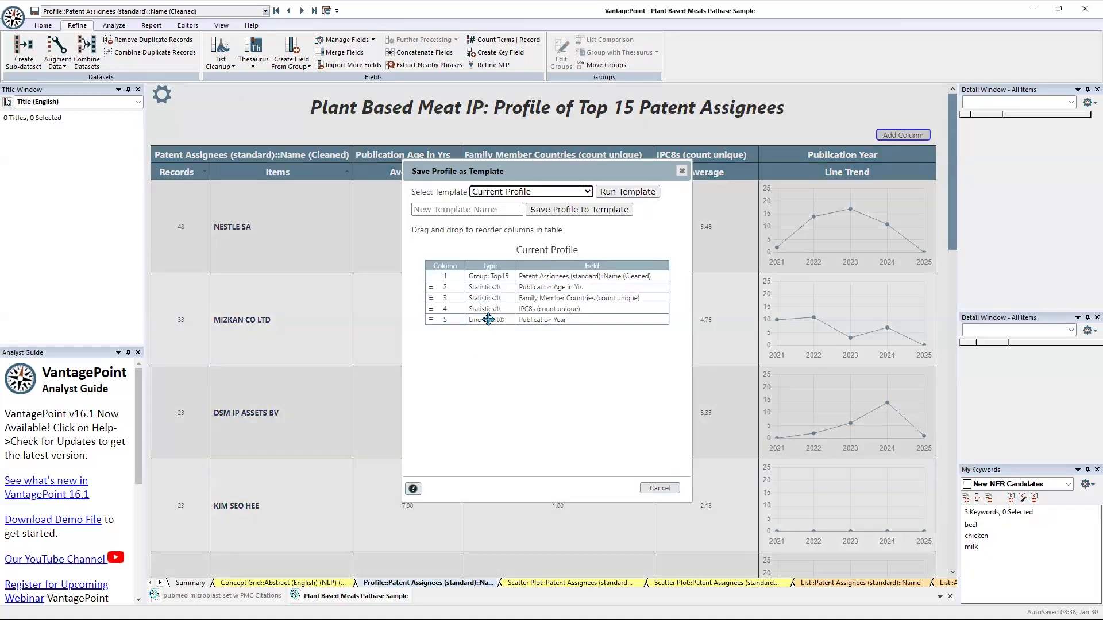
drag(487, 319, 500, 290)
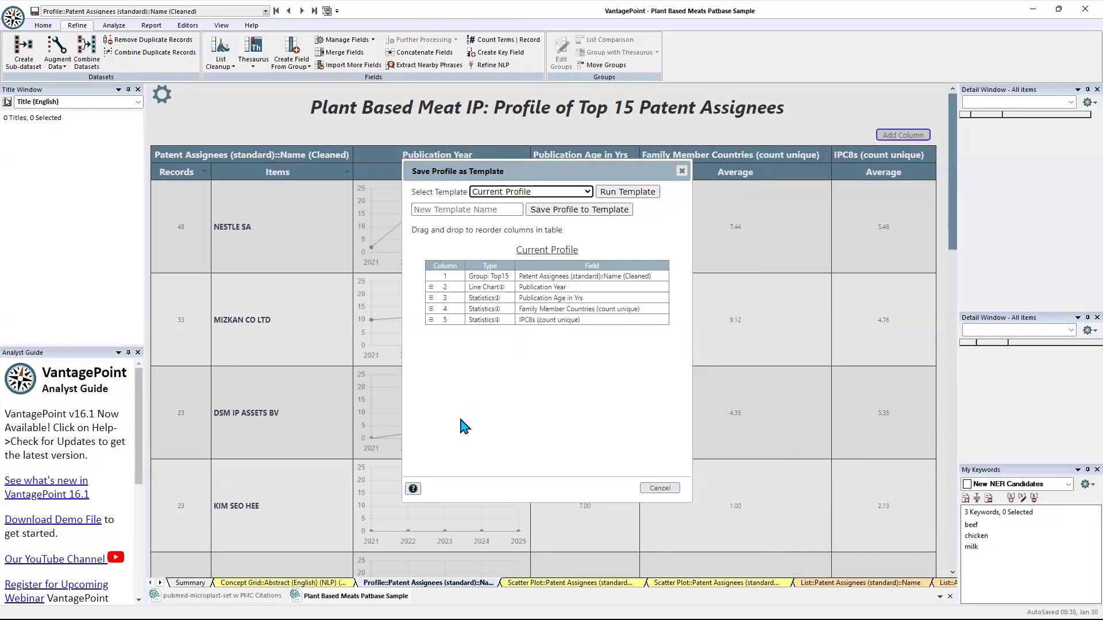
click(660, 489)
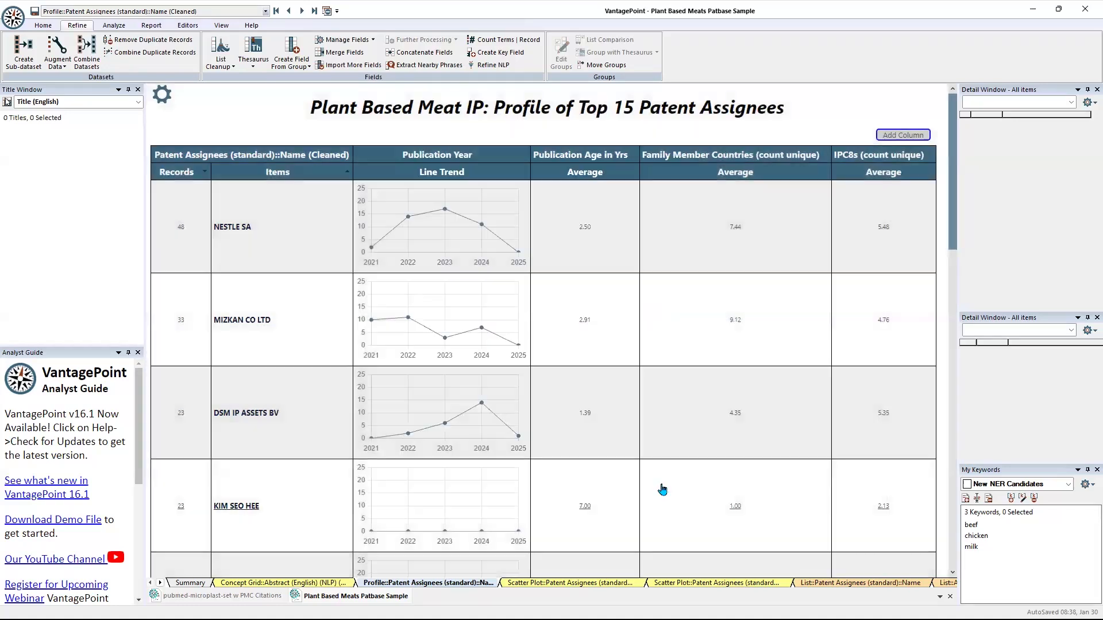
Step: Export the profile table to the Excel file "sample table" in the Plant-Based Meats folder, overwriting the existing file
click(163, 100)
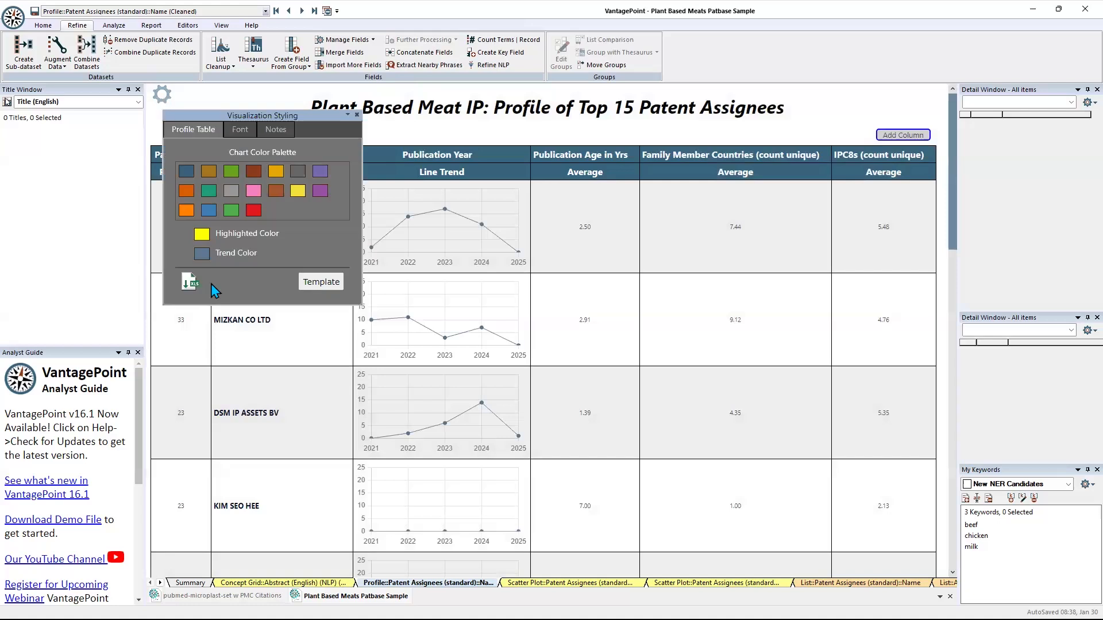
click(185, 278)
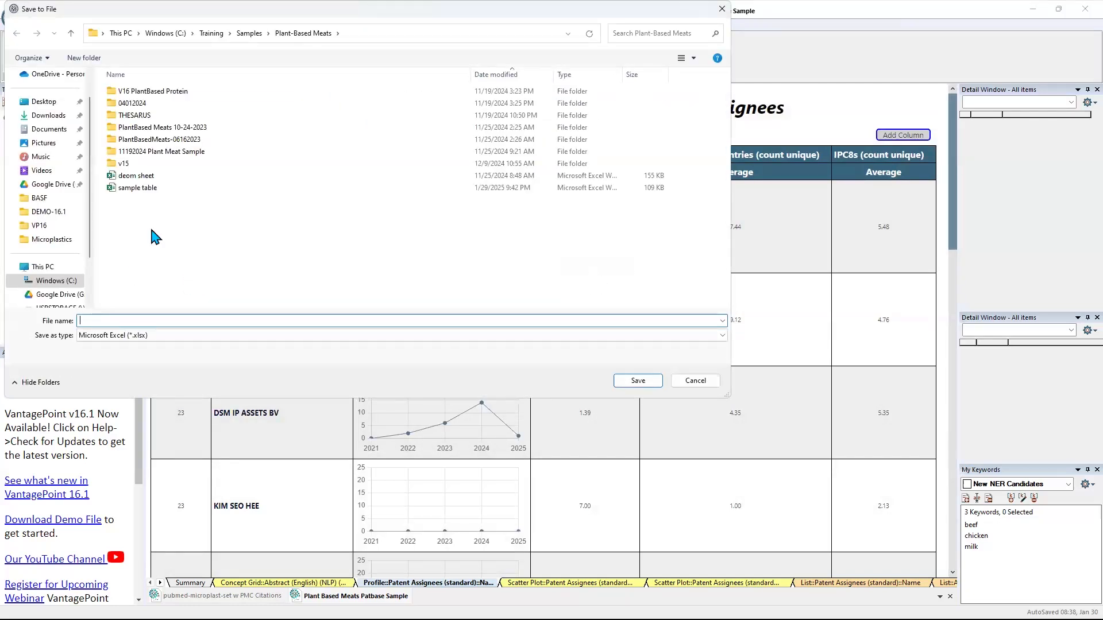
click(139, 188)
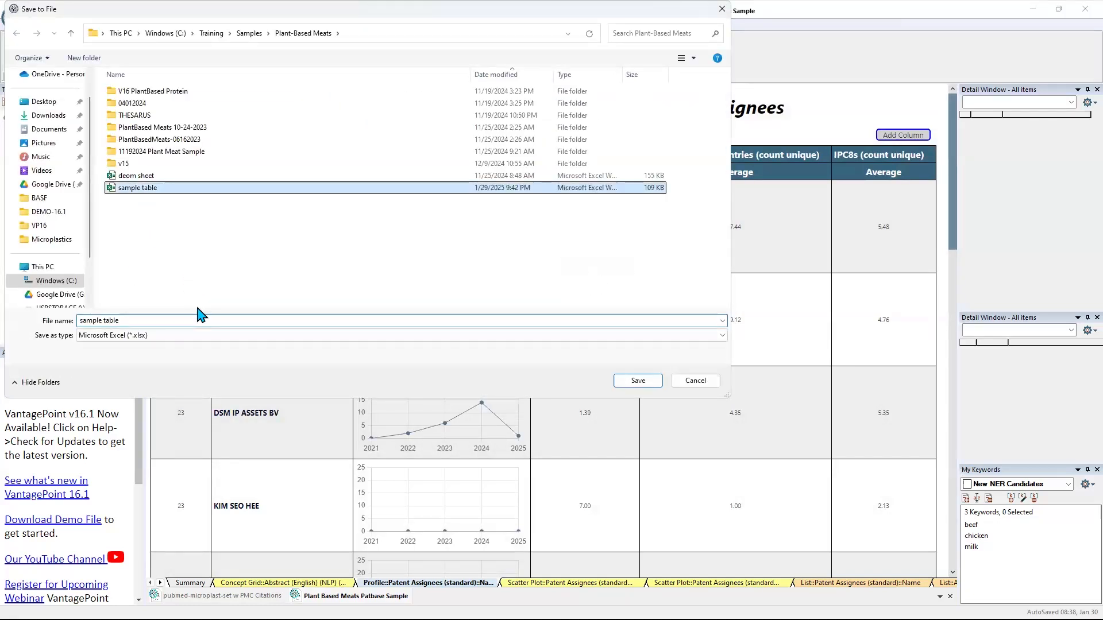
click(625, 383)
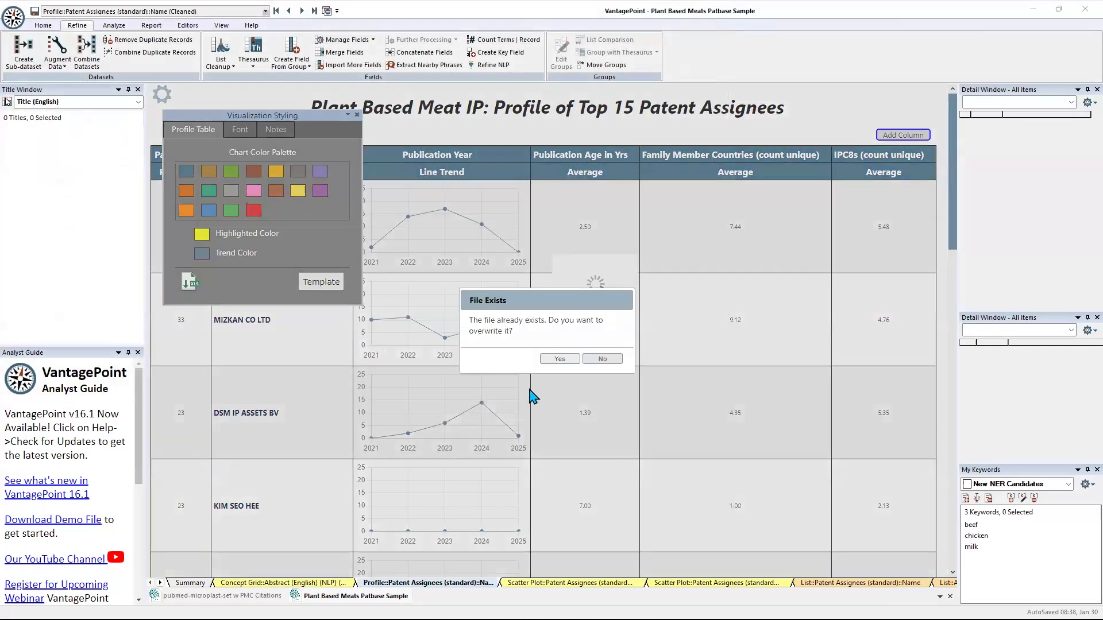
click(557, 359)
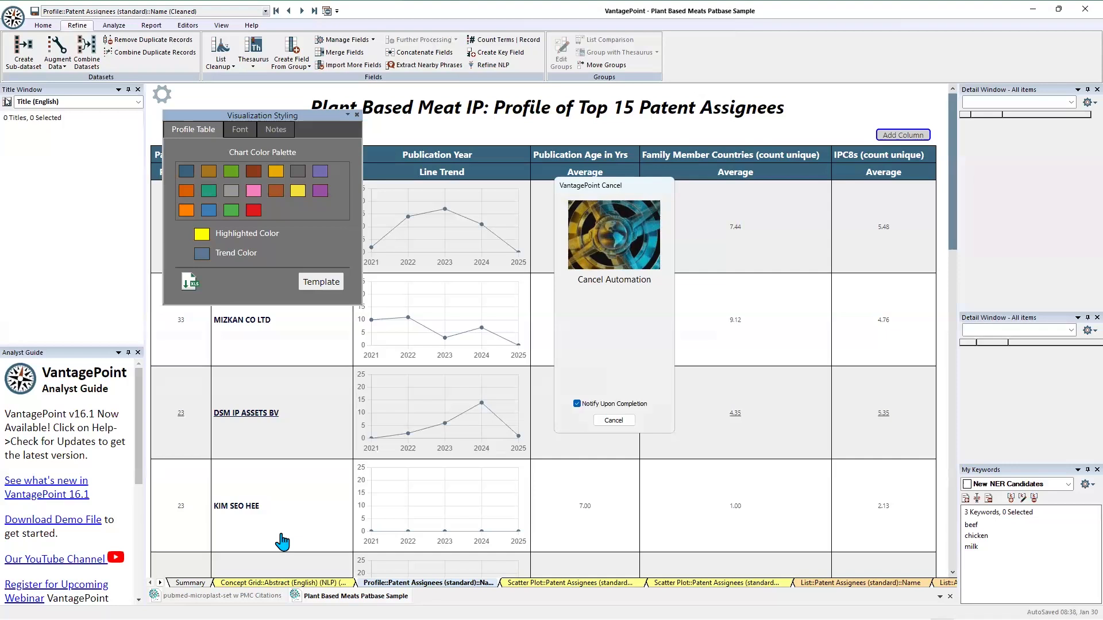
Step: Switch to Excel to view the exported profile table with its trend charts, and return to VantagePoint
key(alt+Tab)
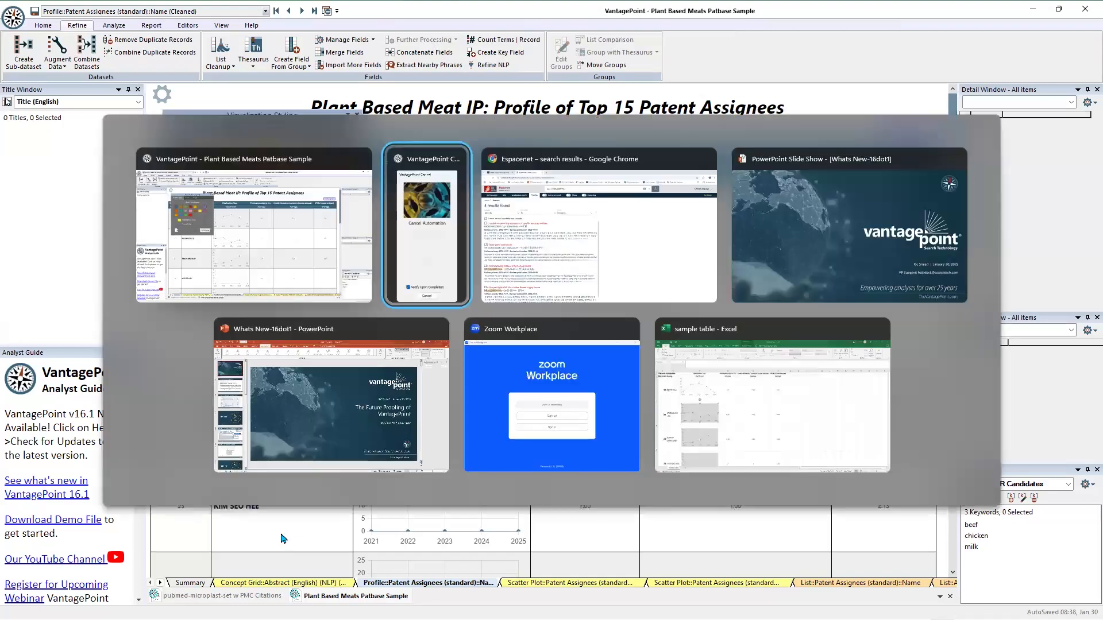
click(796, 428)
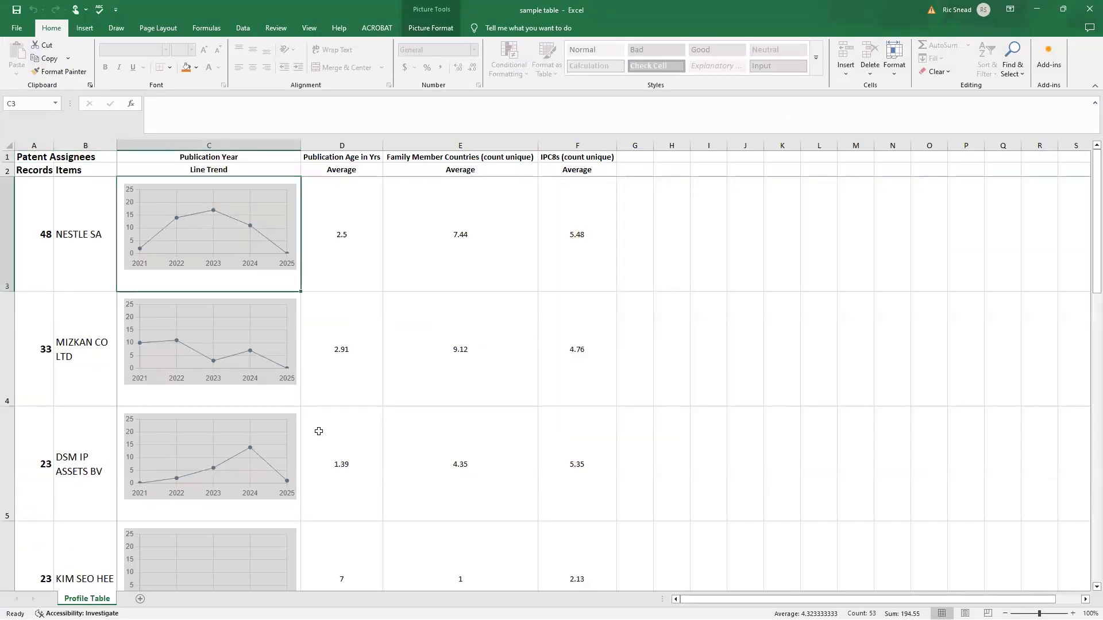
key(alt+Tab)
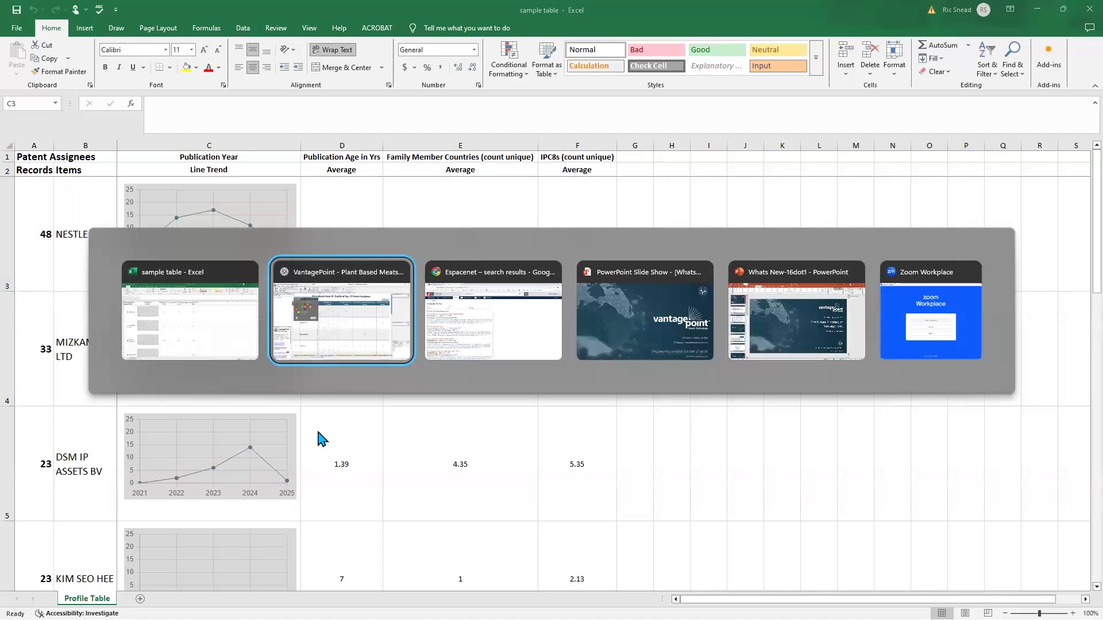
key(alt+shift+Tab)
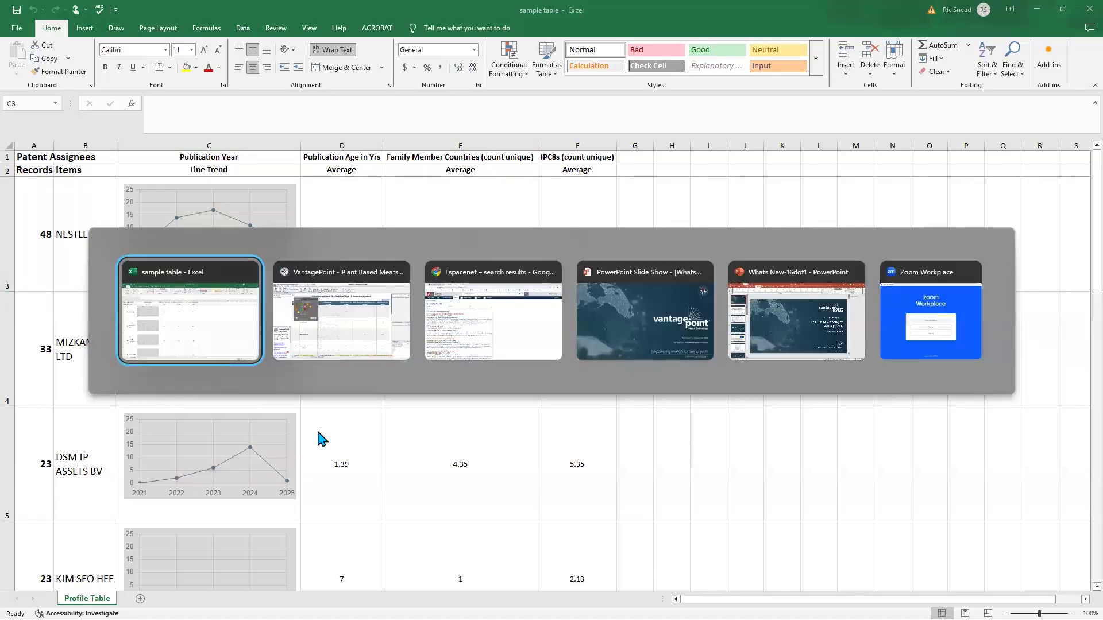
key(alt+Tab)
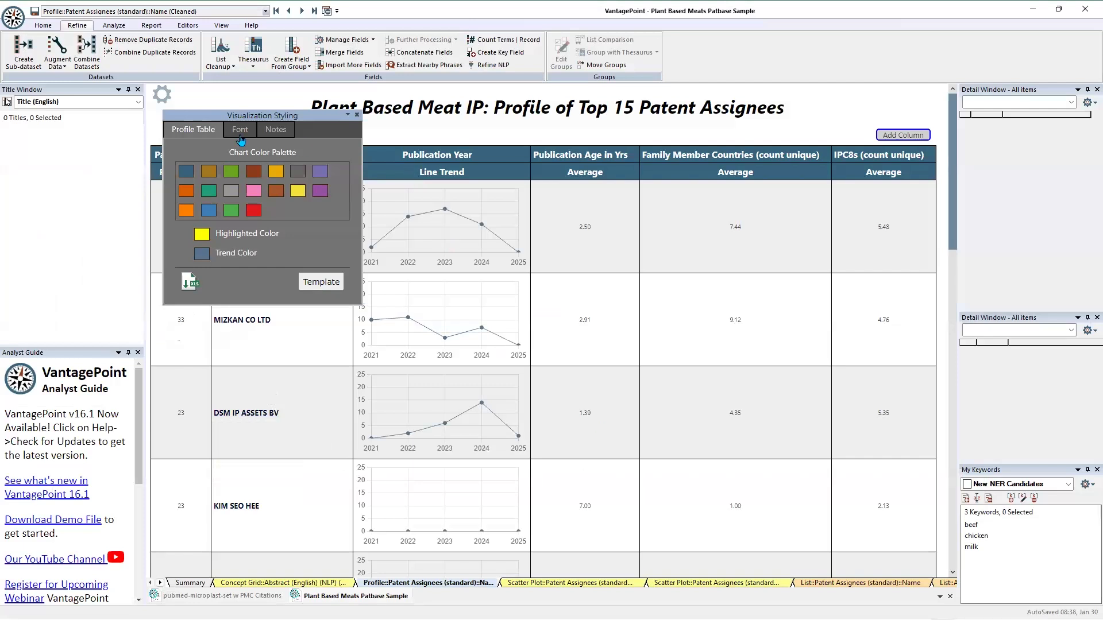
Step: Open the first Patent Assignees (standard)::Name (Cleaned) scatter plot and step its publication-year filter back to 2019
click(265, 11)
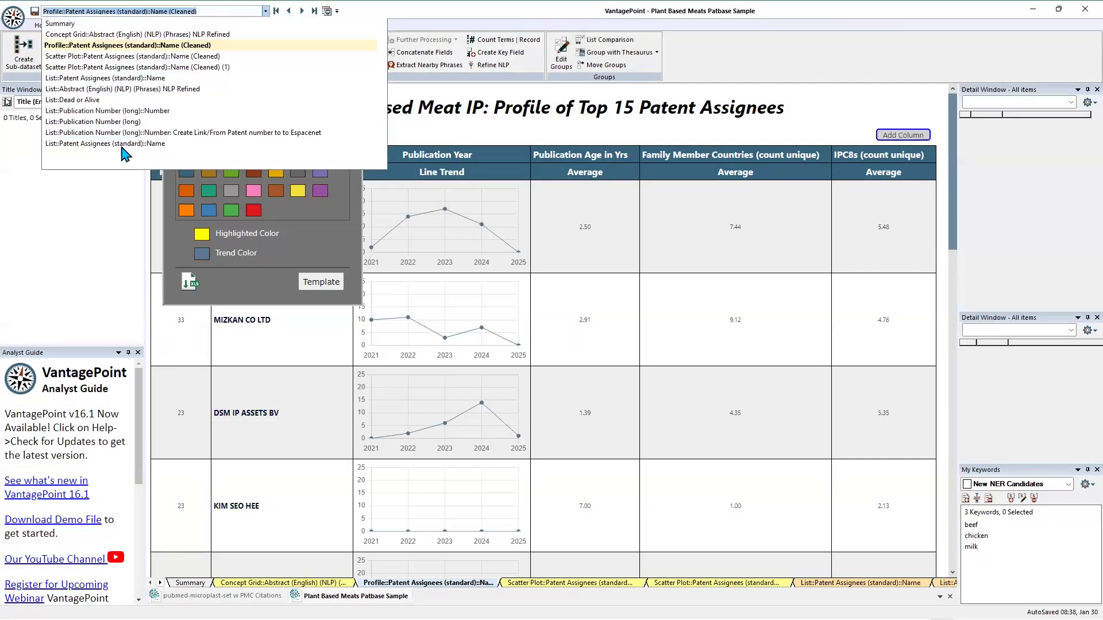
click(101, 57)
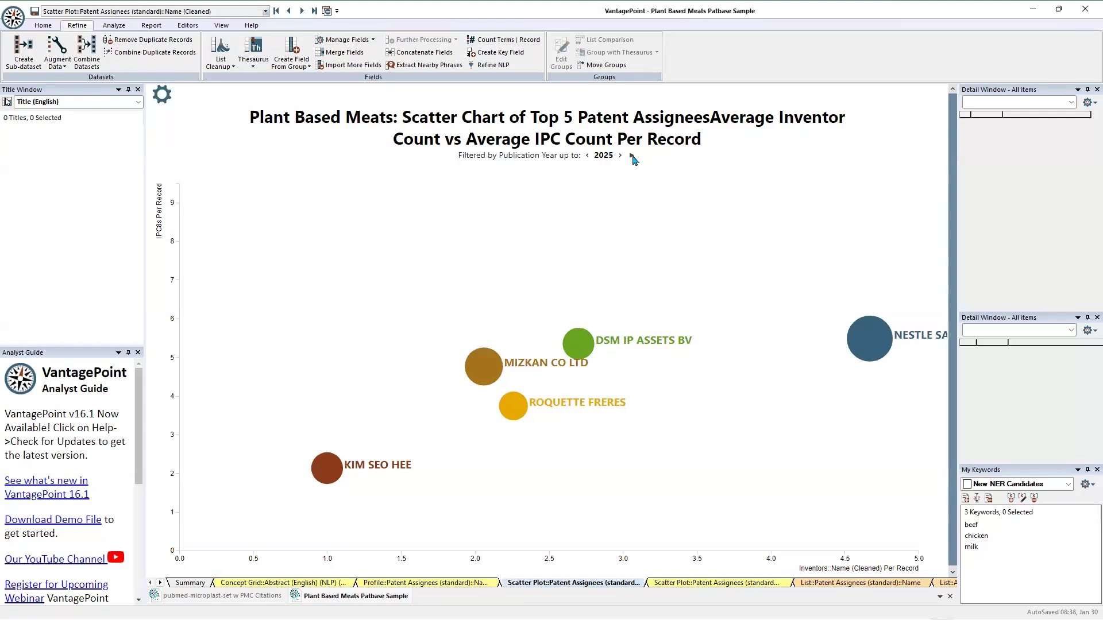
click(588, 157)
click(588, 157)
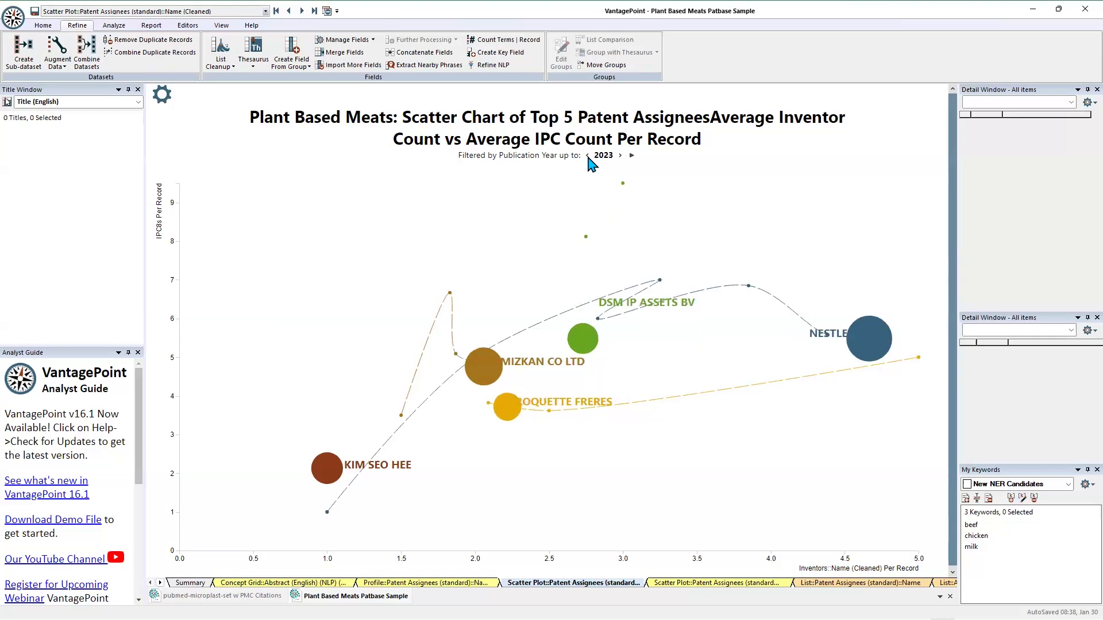
click(588, 157)
click(588, 157)
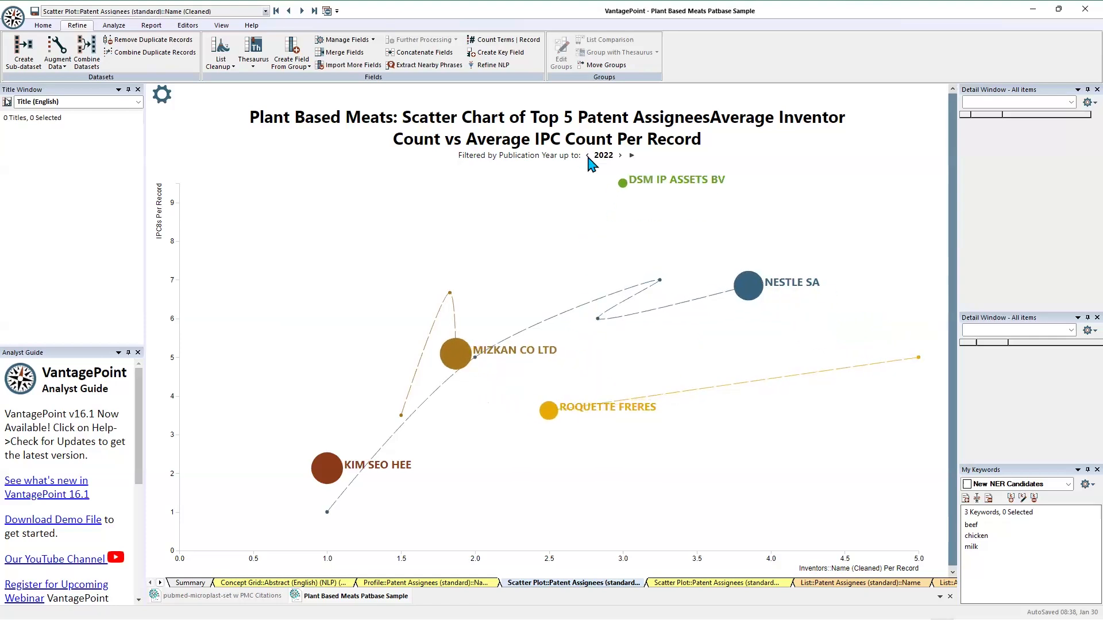
click(588, 157)
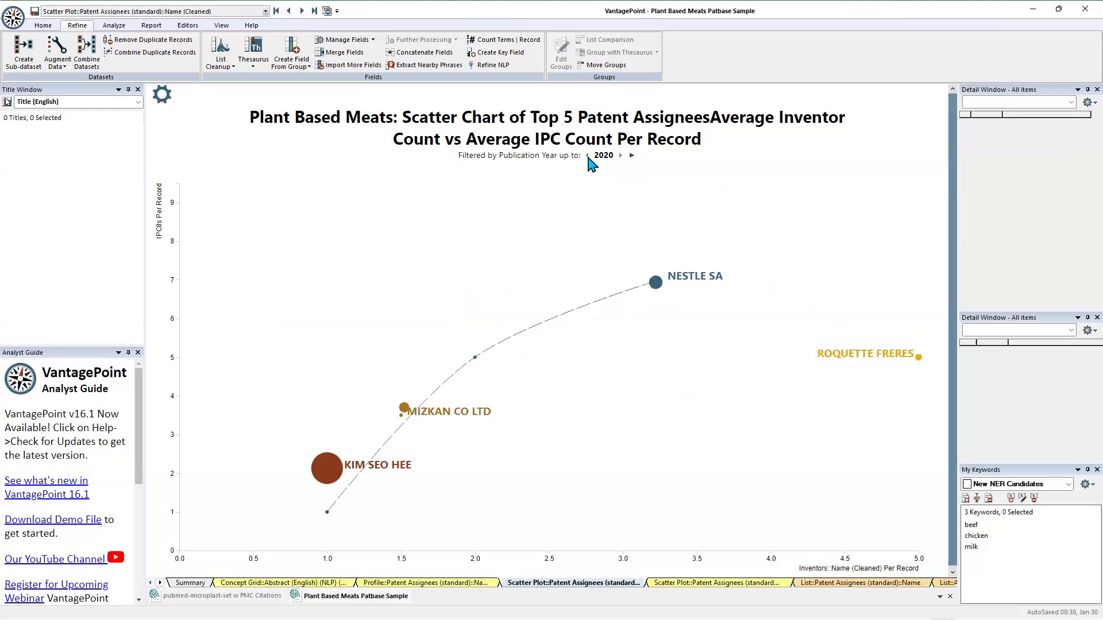
click(589, 157)
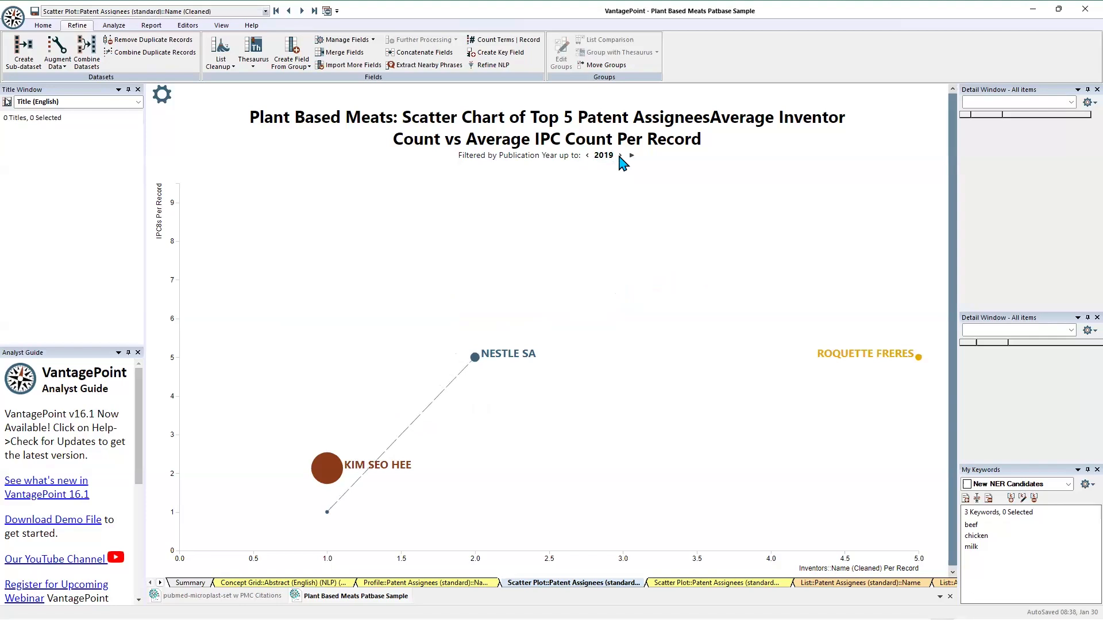
Step: Step the scatter plot's publication-year filter forward and back again, and start the year-by-year animation
click(620, 157)
click(587, 156)
click(587, 155)
click(631, 155)
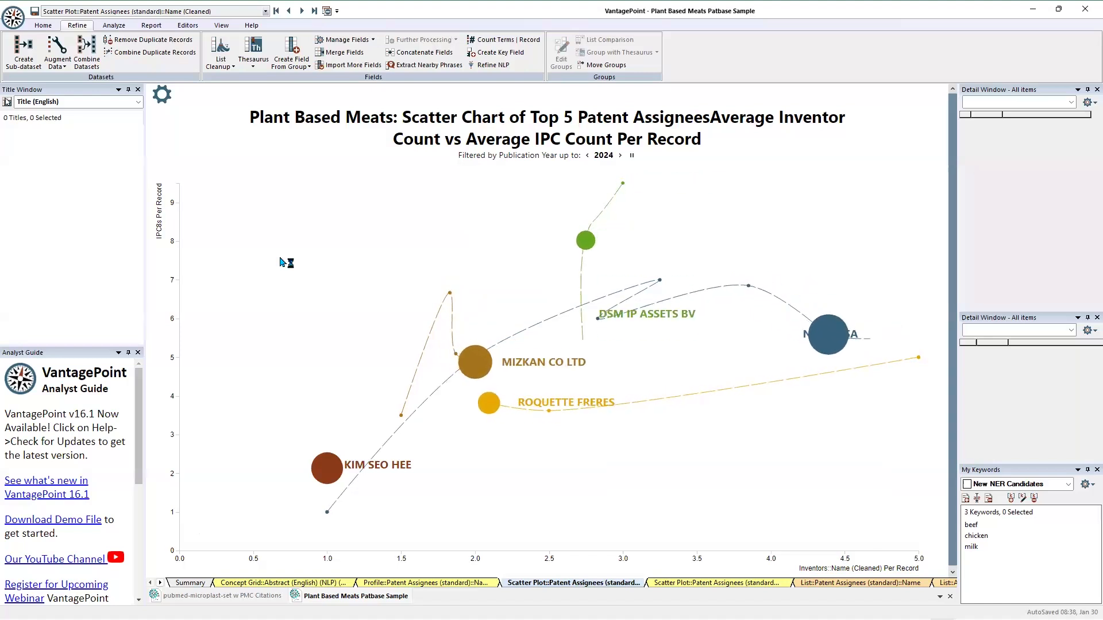
Step: Enable Show Year Paths in the scatter plot's visualization styling and close the styling settings
click(162, 95)
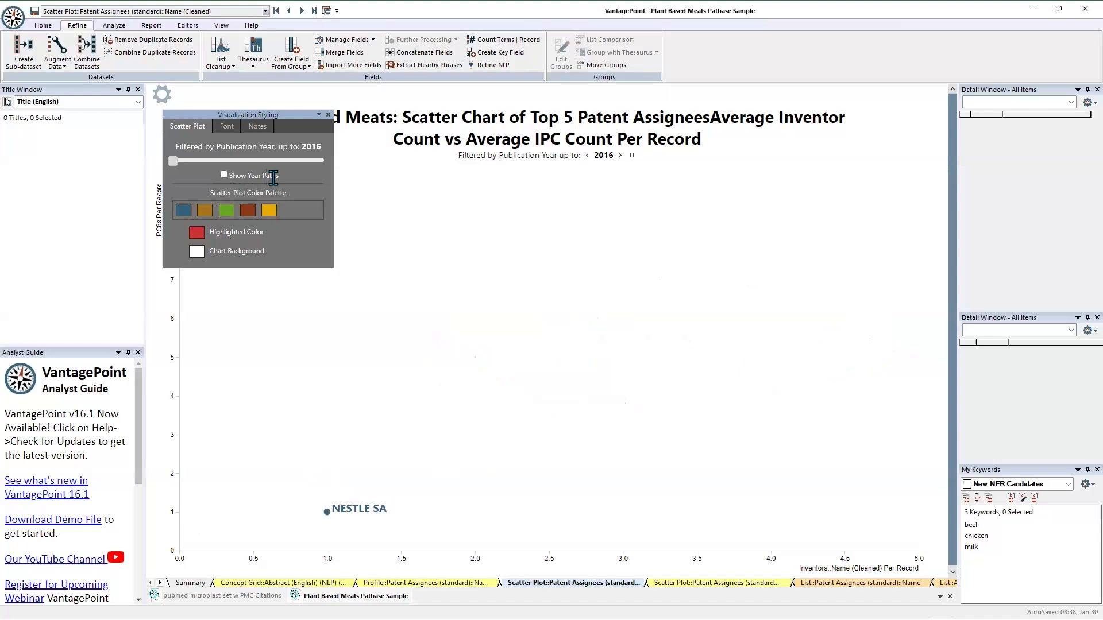
click(224, 175)
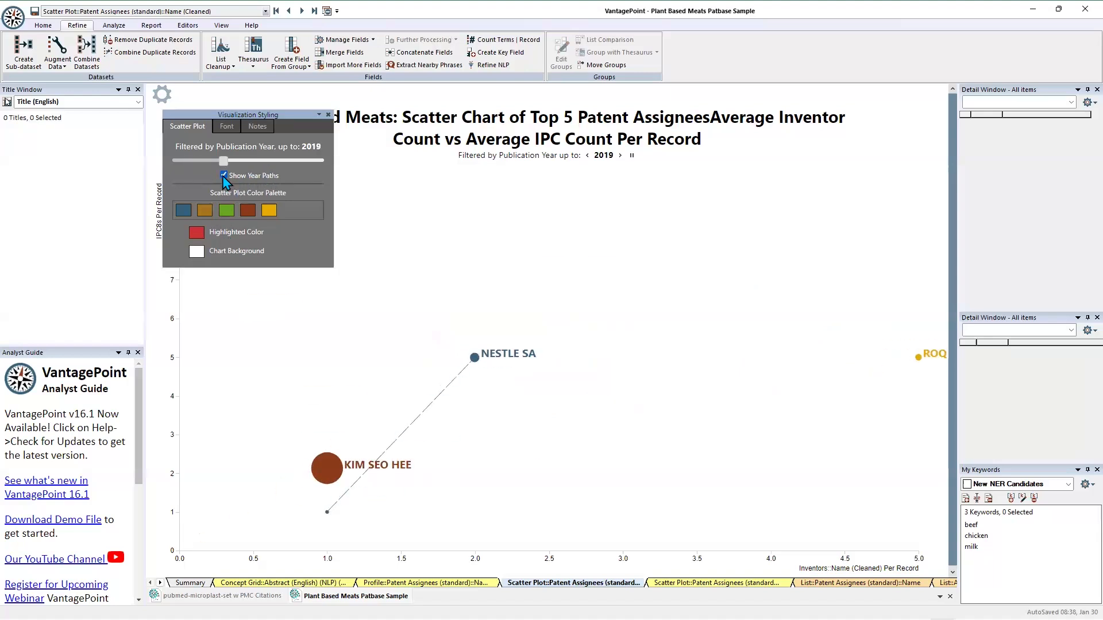
click(328, 114)
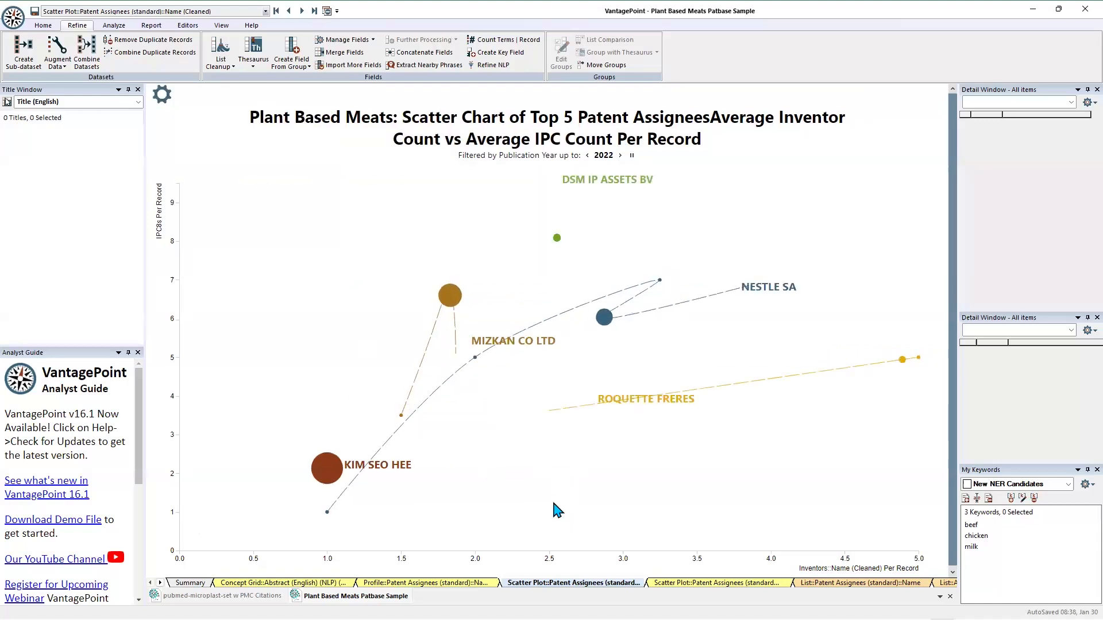